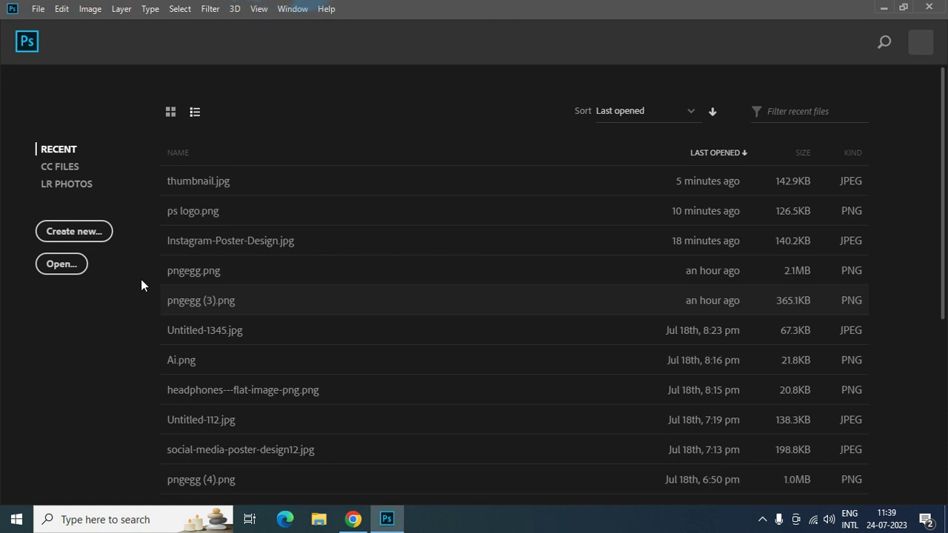
- Create a new 1080 × 1080 document and convert its locked background into a regular layer
click(102, 236)
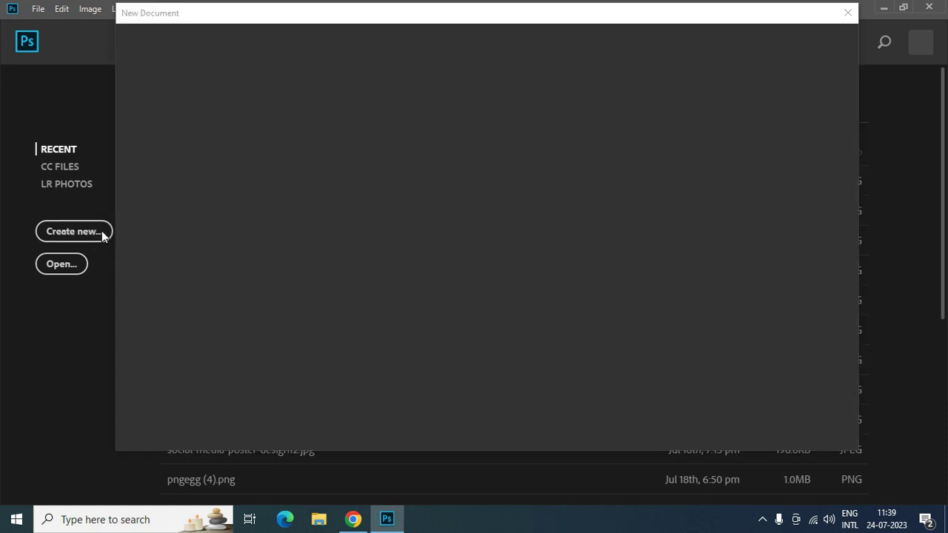
text(1080)
click(659, 183)
text(1080)
click(760, 426)
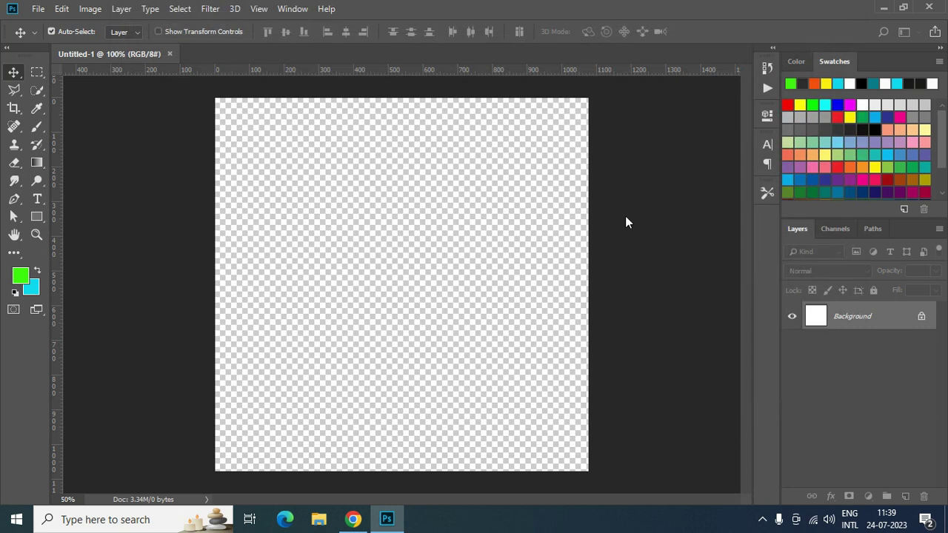
double_click(865, 318)
key(Return)
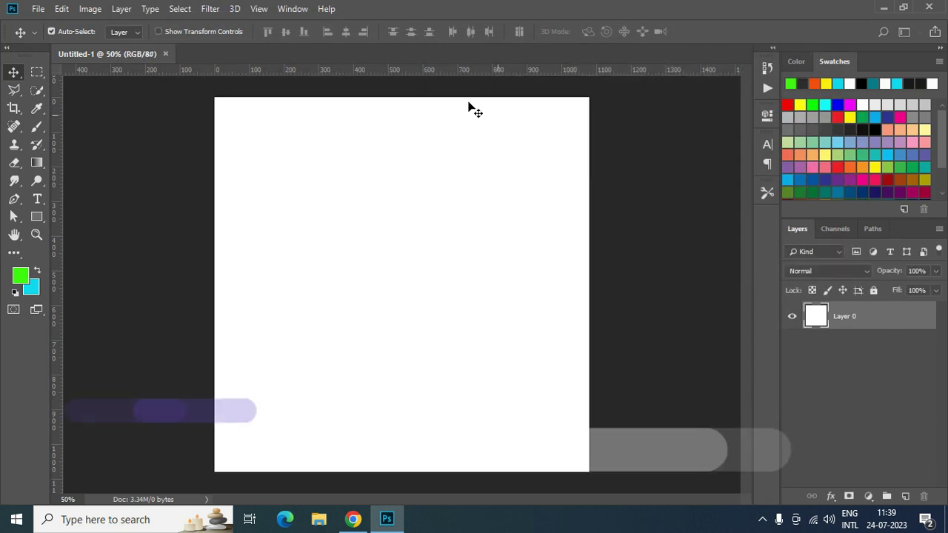
- Open the images pngegg (1) and pngegg from the Downloads folder
click(38, 8)
click(44, 36)
click(84, 88)
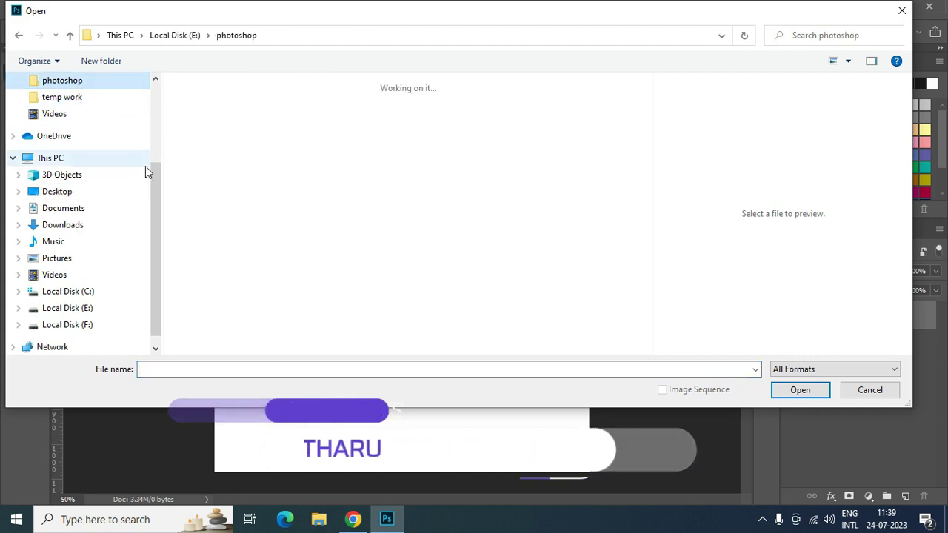
scroll(148, 148, up, 5)
click(62, 124)
drag(194, 172, 203, 102)
click(786, 389)
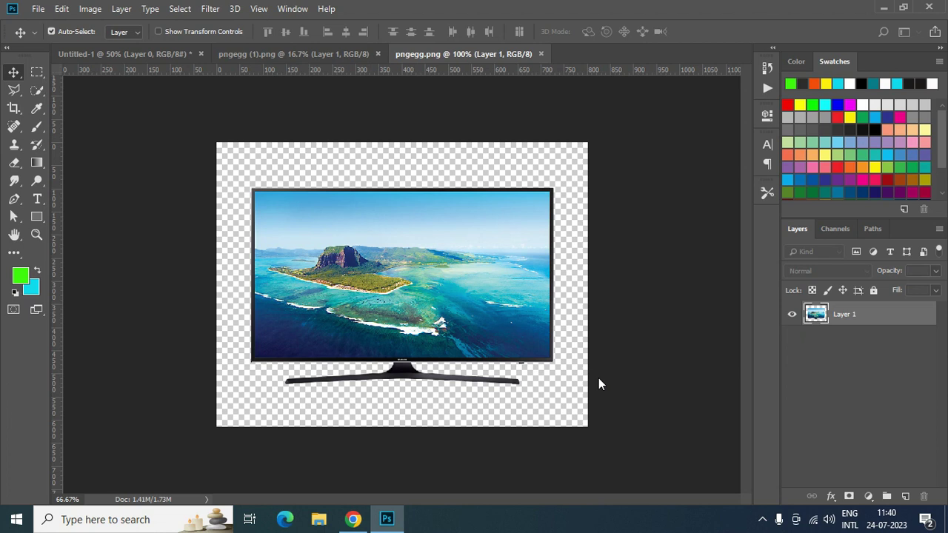
- Copy the television from pngegg.png into the Untitled-1 document, placing it near the canvas centre
click(351, 54)
click(428, 54)
drag(381, 239, 385, 304)
scroll(459, 333, up, 3)
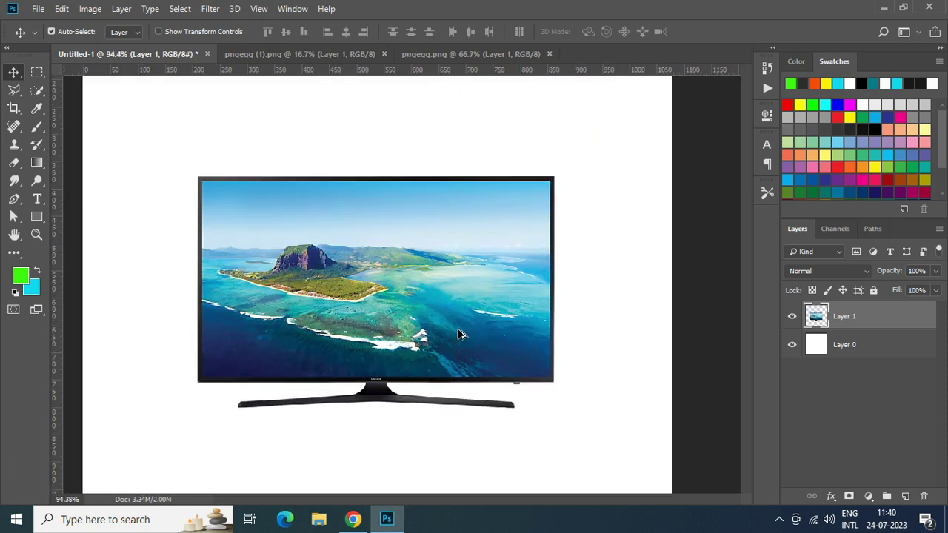
scroll(459, 335, down, 2)
scroll(459, 335, down, 1)
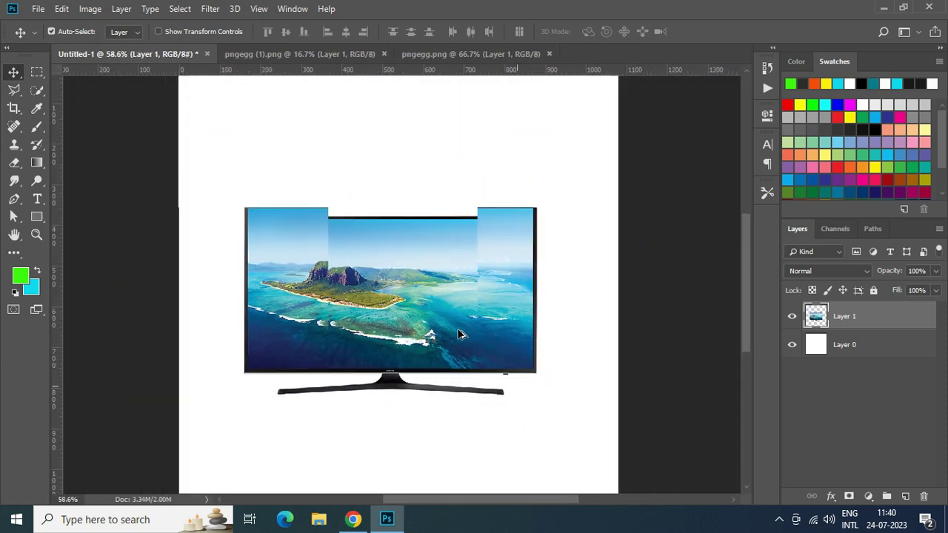
scroll(459, 335, down, 1)
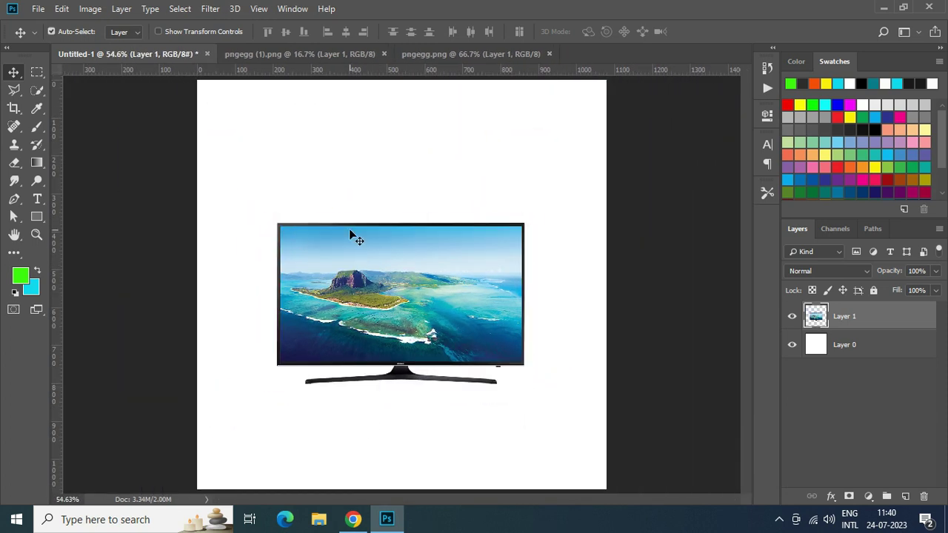
- Move the television slightly lower on the white canvas in Untitled-1
click(296, 54)
click(474, 54)
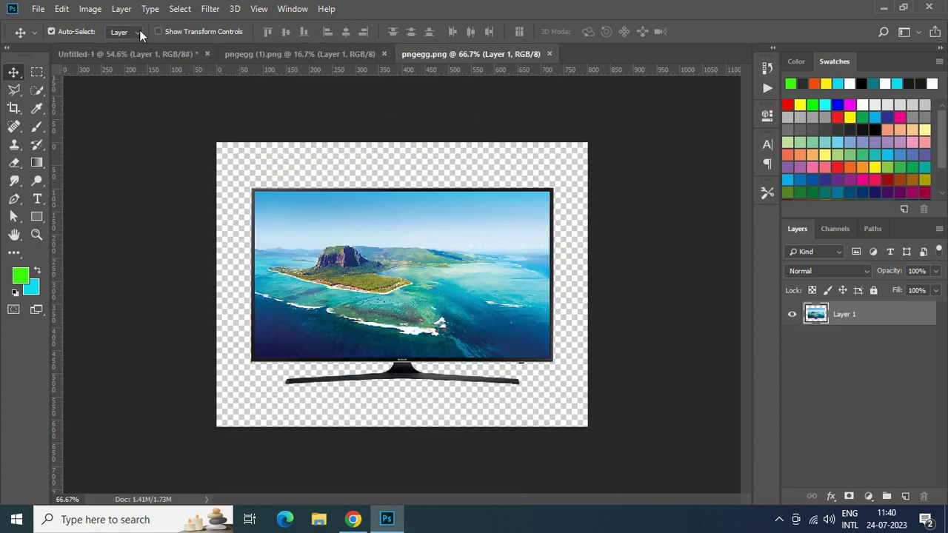
click(145, 55)
click(861, 345)
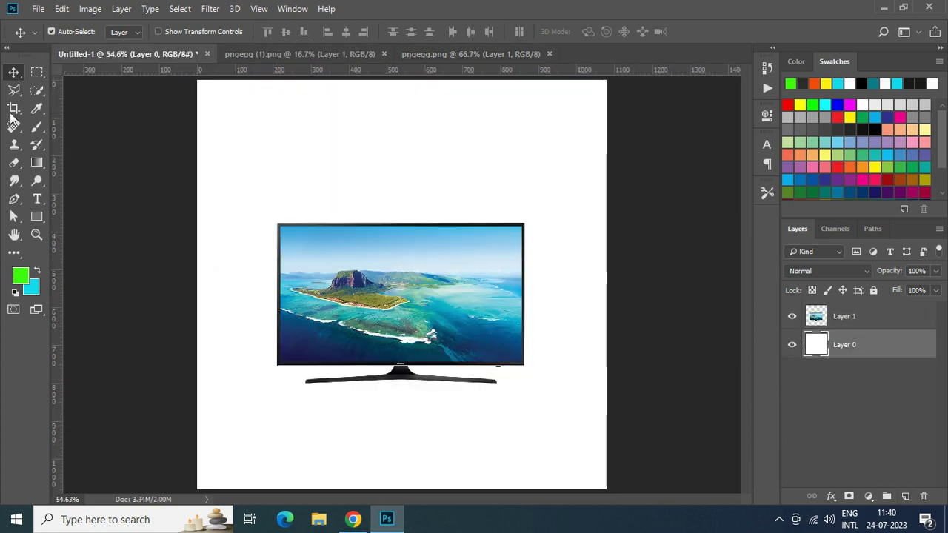
drag(386, 292, 386, 327)
- Open pngegg (3) from Downloads and copy its remote control into the Untitled-1 document
click(38, 9)
click(44, 36)
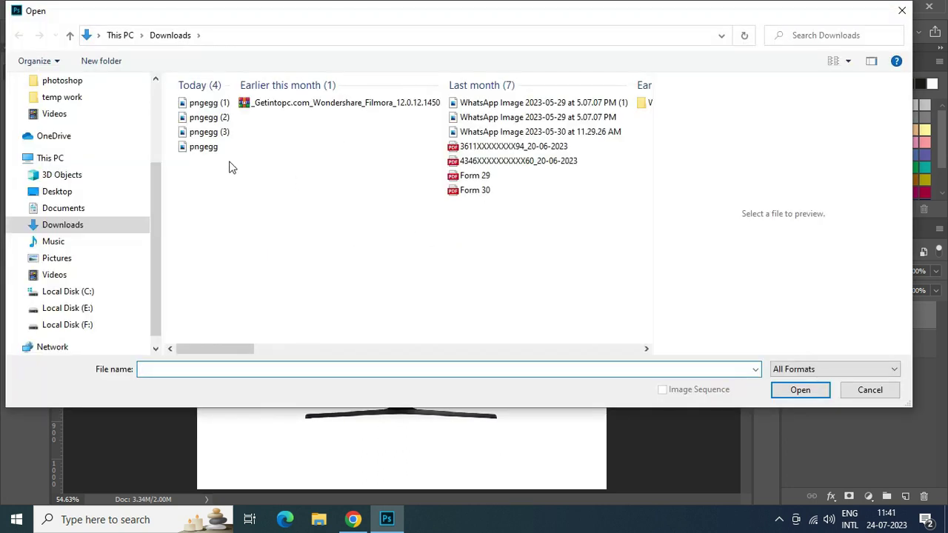
click(207, 103)
click(210, 117)
click(210, 132)
click(800, 390)
drag(392, 211, 280, 272)
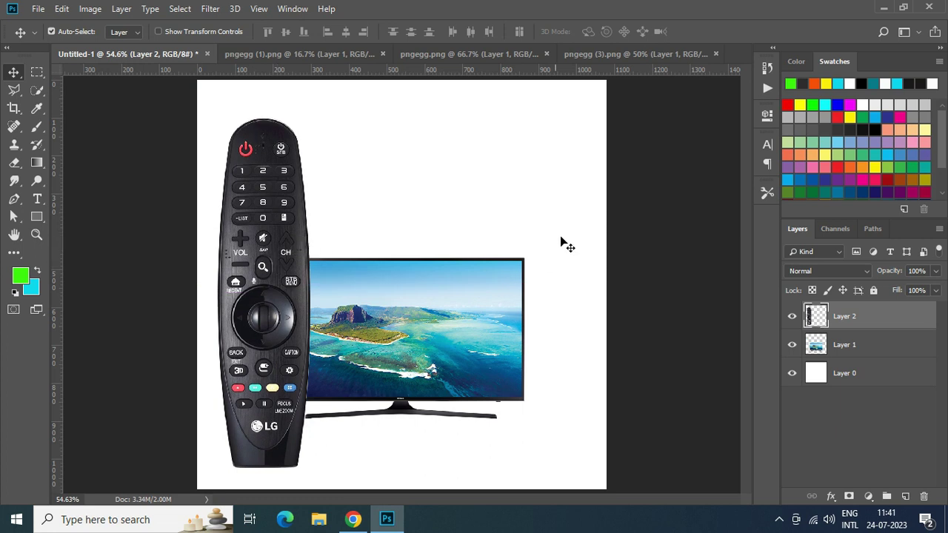
- Scale the remote control down and stand it in front of the television's lower-left corner
key(ctrl+t)
drag(268, 116, 269, 192)
drag(283, 272, 283, 334)
drag(293, 251, 294, 306)
drag(274, 359, 284, 354)
key(Return)
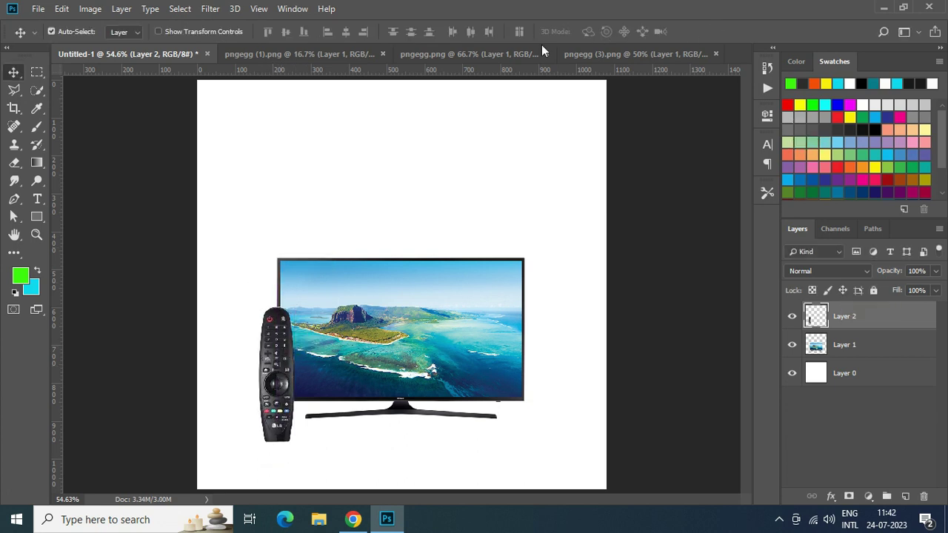
- Copy the fish from pngegg (1).png into the Untitled-1 document
click(637, 53)
click(440, 58)
click(342, 57)
drag(424, 239, 438, 322)
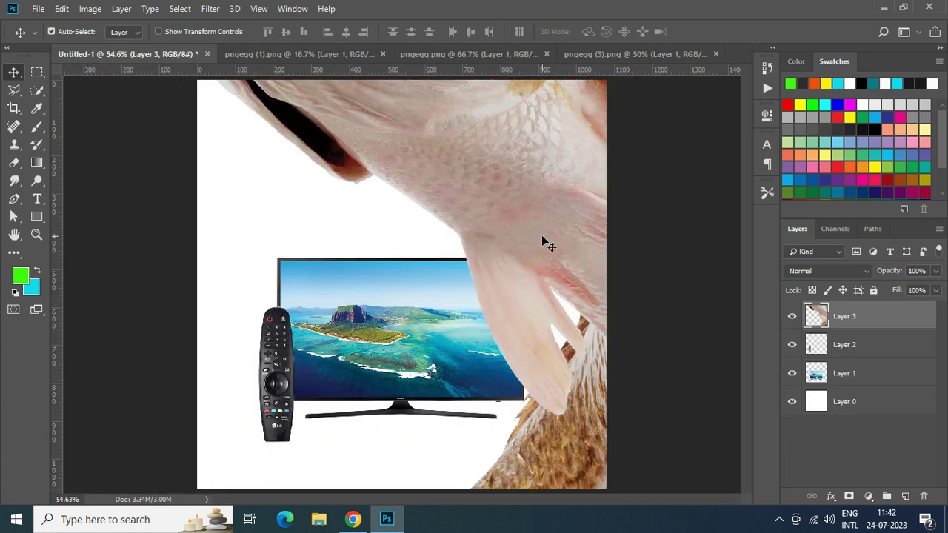
- Scale the oversized fish down to about 25% with Free Transform
scroll(522, 296, down, 2)
key(ctrl+t)
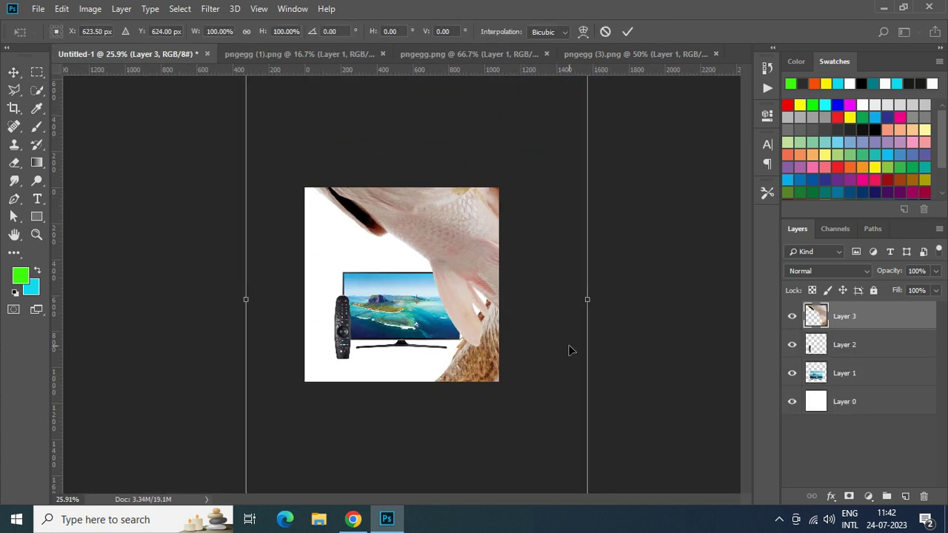
scroll(568, 345, down, 3)
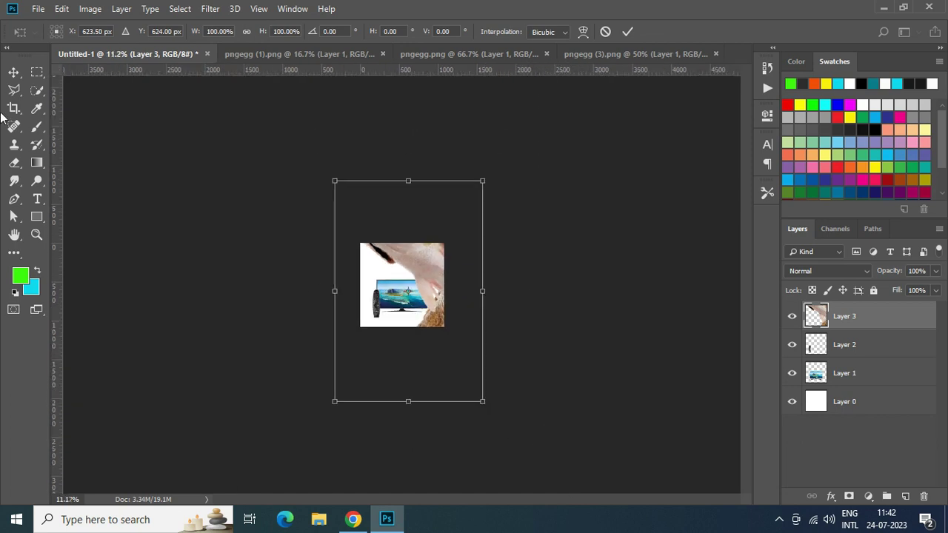
key(Return)
click(37, 9)
click(61, 9)
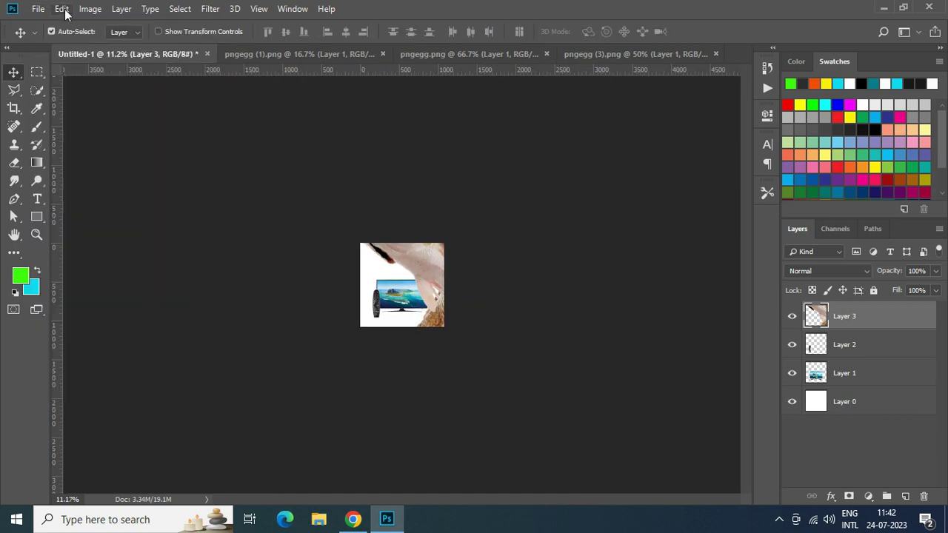
click(62, 8)
click(121, 299)
drag(482, 400, 428, 320)
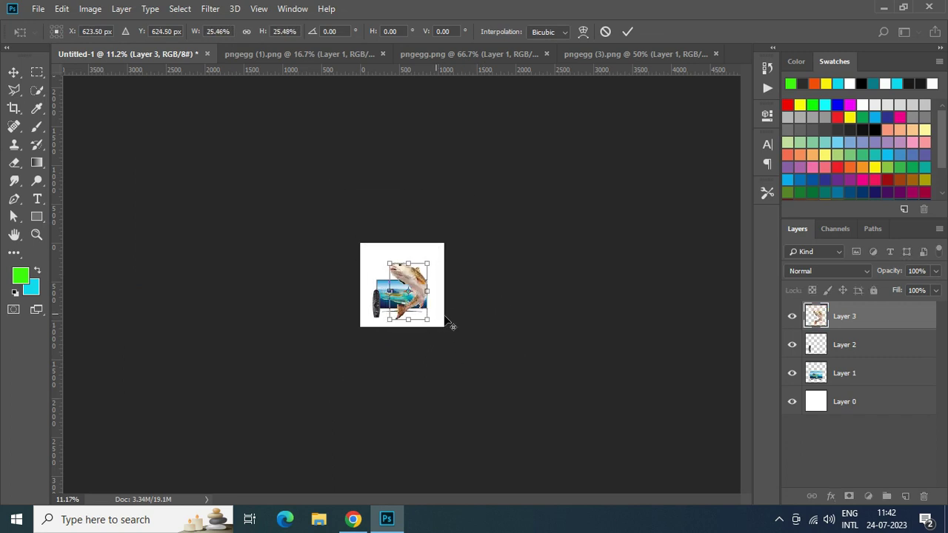
key(Return)
- Scale the fish down further to about 86% and position it over the television's right side
key(ctrl+0)
drag(503, 295, 561, 296)
key(ctrl+t)
drag(581, 454, 568, 432)
drag(538, 342, 529, 331)
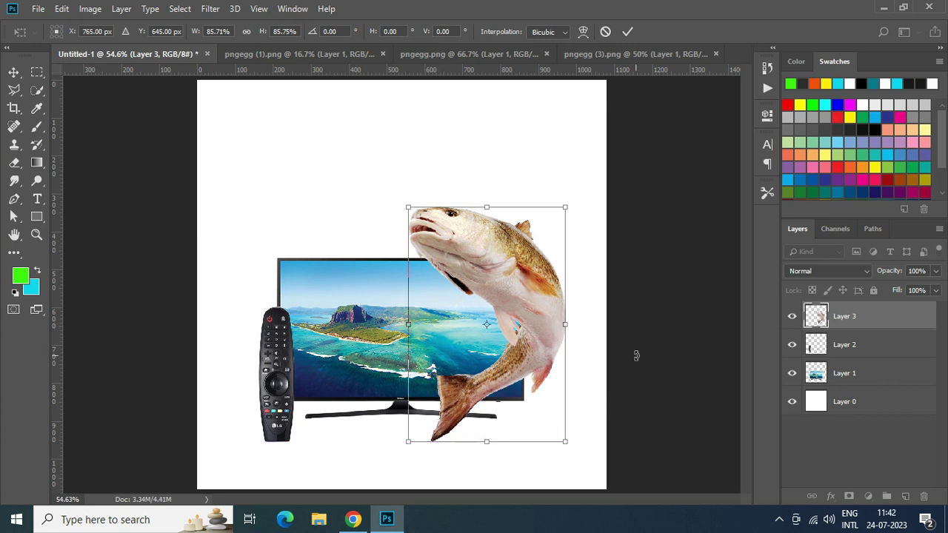
key(Return)
- Move the fish layer below the remote control's layer and lower its opacity to 64%
mouse_move(857, 319)
mouse_down()
mouse_move(855, 380)
mouse_move(836, 335)
mouse_move(844, 332)
mouse_up()
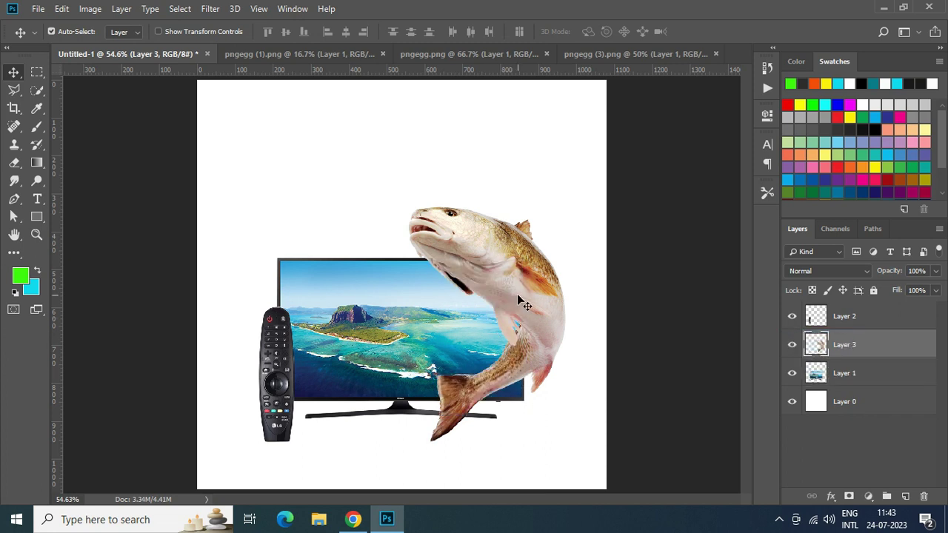
scroll(516, 367, up, 4)
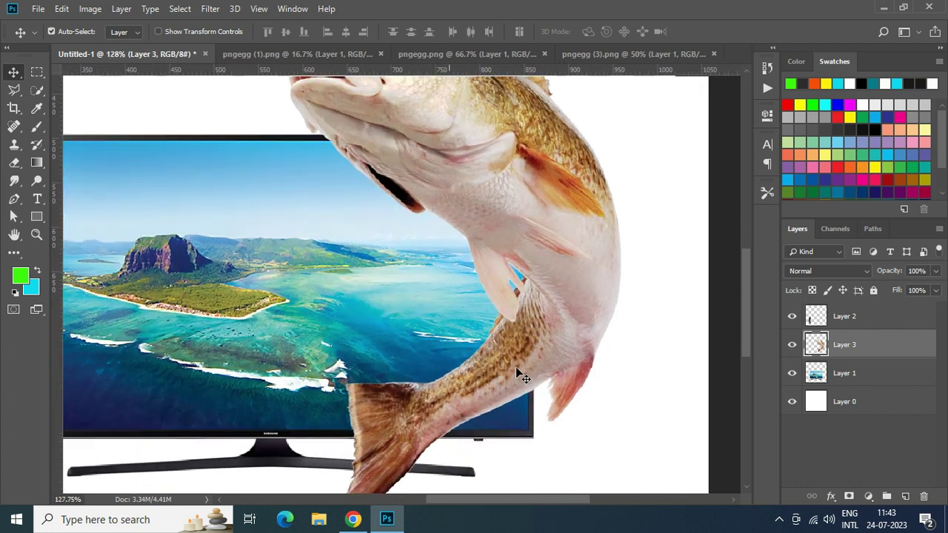
click(913, 288)
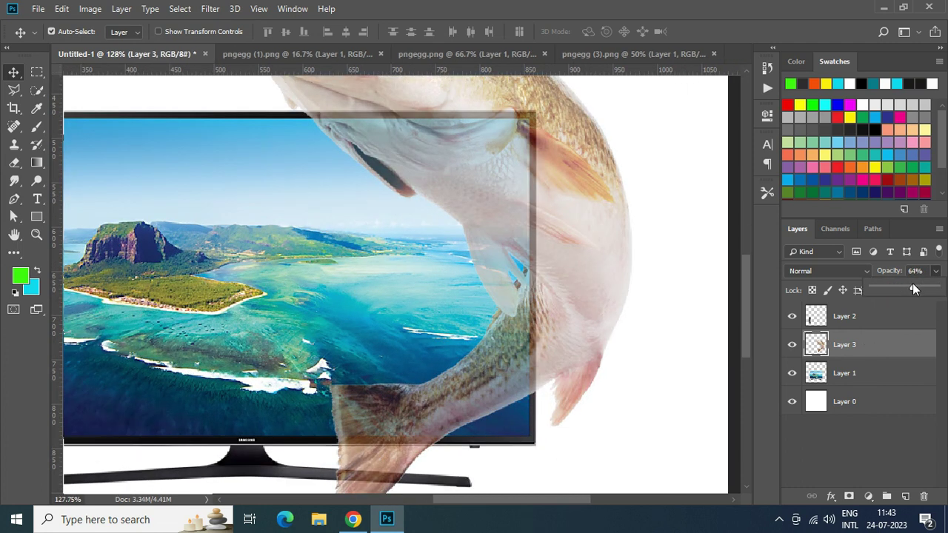
- Add a layer mask to the fish and paint black with a soft brush over the tail on the screen
scroll(545, 327, up, 2)
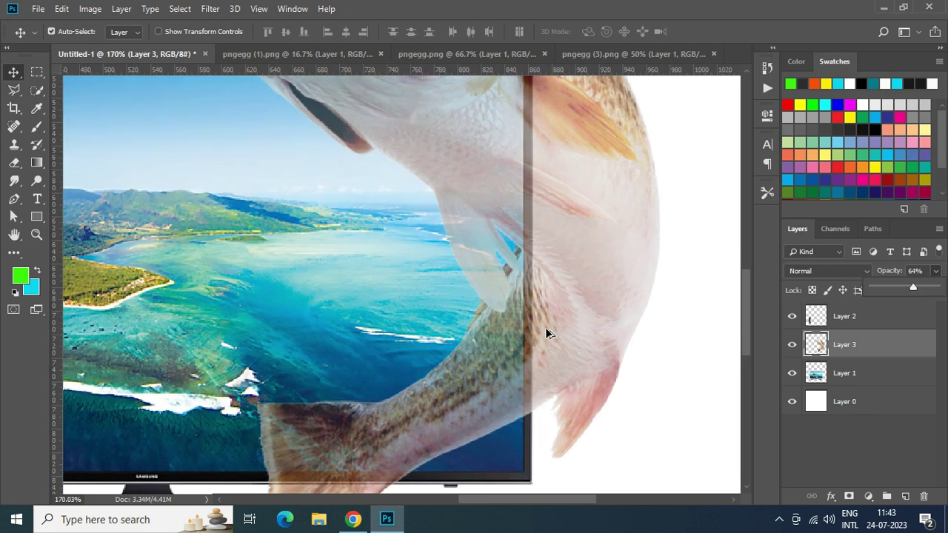
click(849, 496)
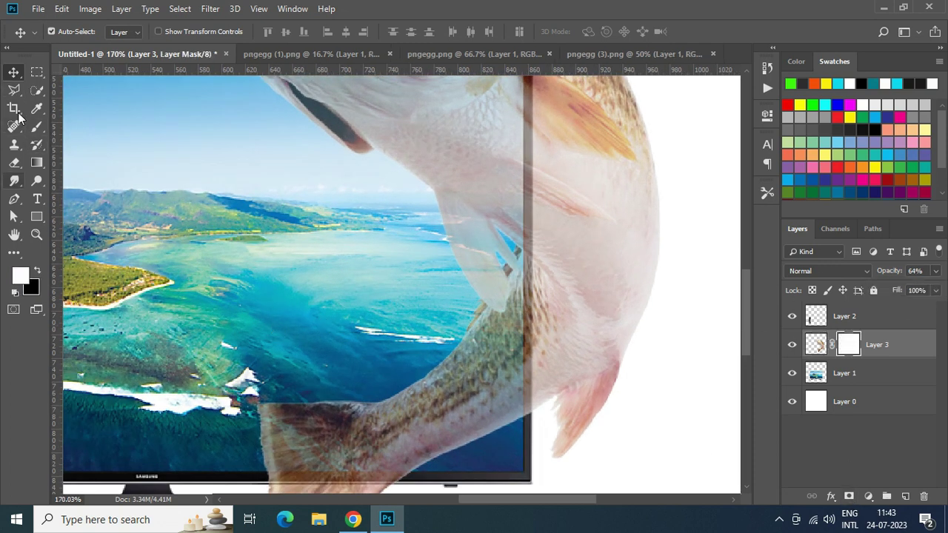
click(37, 126)
right_click(37, 126)
click(85, 127)
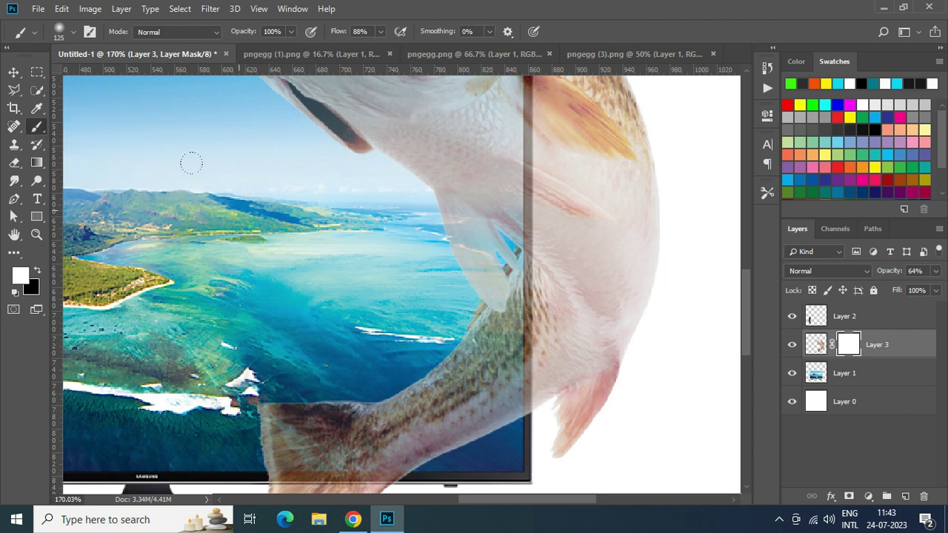
key(x)
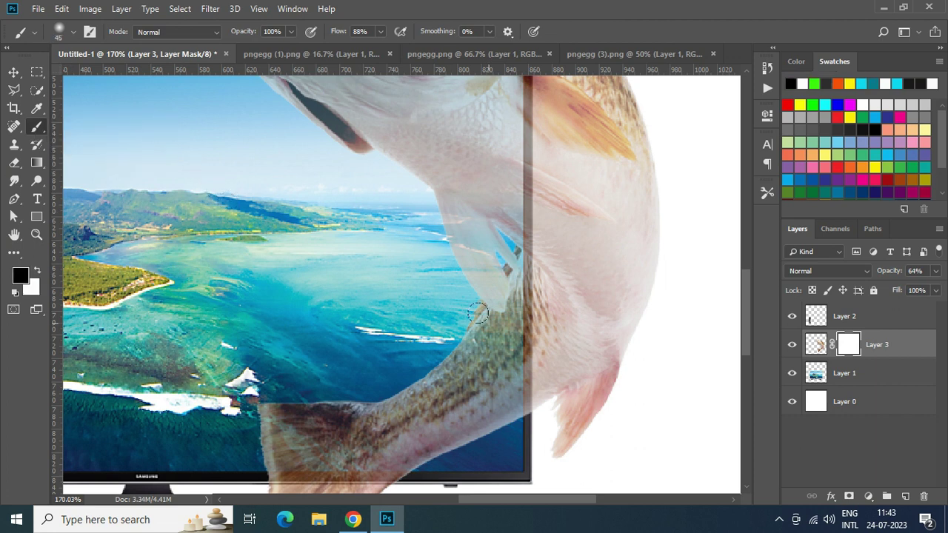
mouse_move(244, 400)
mouse_down()
mouse_move(356, 396)
mouse_move(250, 412)
mouse_move(342, 429)
mouse_move(245, 434)
mouse_move(247, 444)
mouse_move(348, 448)
mouse_move(255, 451)
mouse_up()
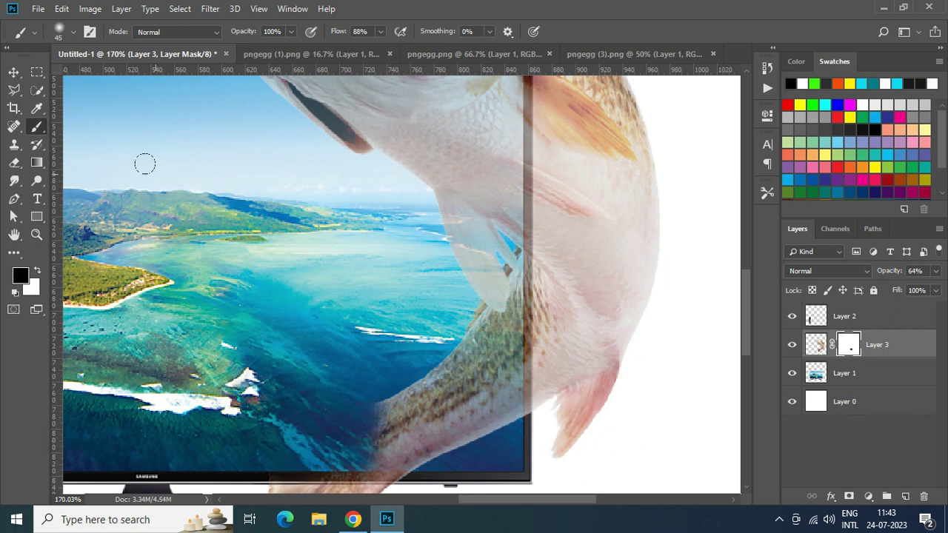
- Select a rectangle over the television's lower-right part and mask out the fish's tail section inside it
click(37, 72)
click(89, 71)
mouse_move(183, 281)
mouse_down()
mouse_move(332, 399)
mouse_move(530, 485)
mouse_up()
click(37, 126)
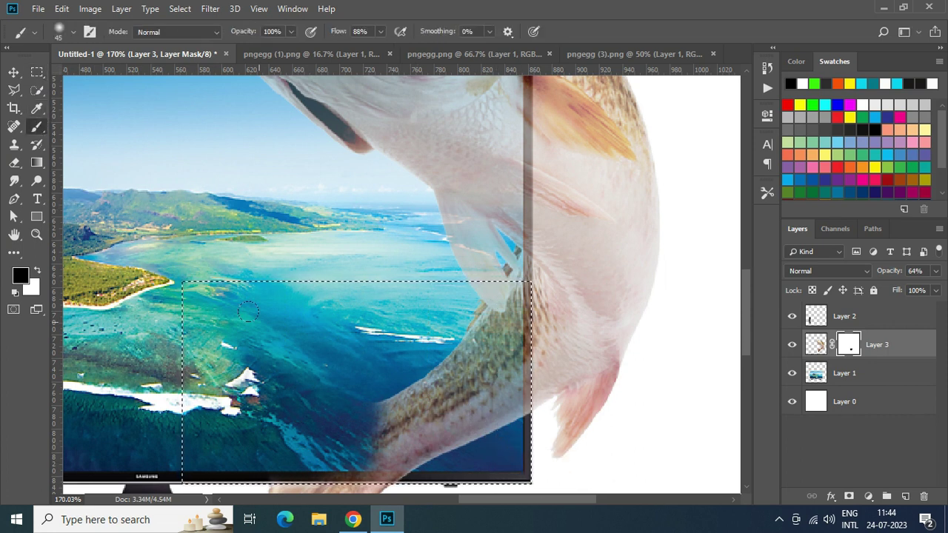
mouse_move(457, 321)
mouse_down()
mouse_move(418, 381)
mouse_move(323, 439)
mouse_move(389, 453)
mouse_move(250, 459)
mouse_move(404, 457)
mouse_move(505, 399)
mouse_move(516, 328)
mouse_move(443, 400)
mouse_move(365, 429)
mouse_up()
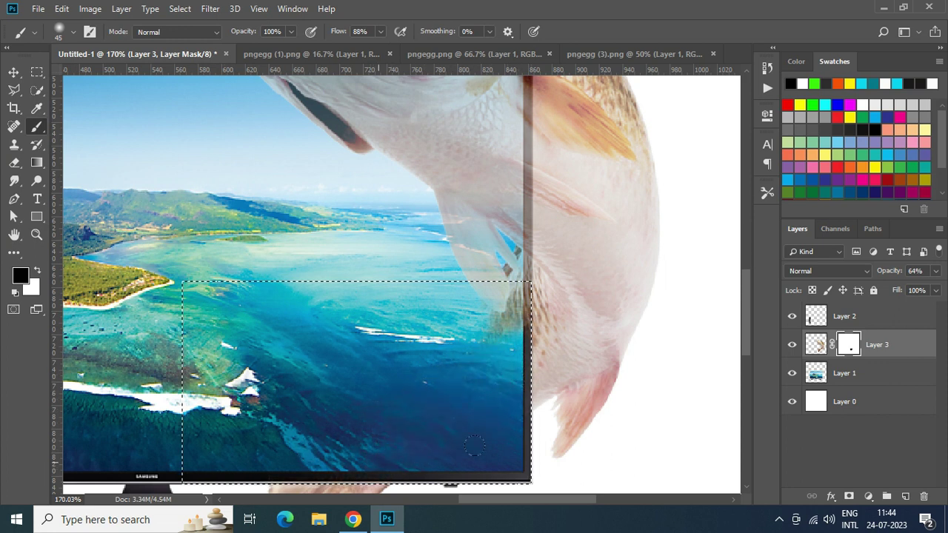
- Reduce the brush size to 9 and mask out the fish along the television's right frame edge
key(bracketleft)
key(bracketleft)
key(bracketleft)
key(bracketleft)
key(bracketleft)
key(bracketleft)
key(bracketleft)
key(bracketleft)
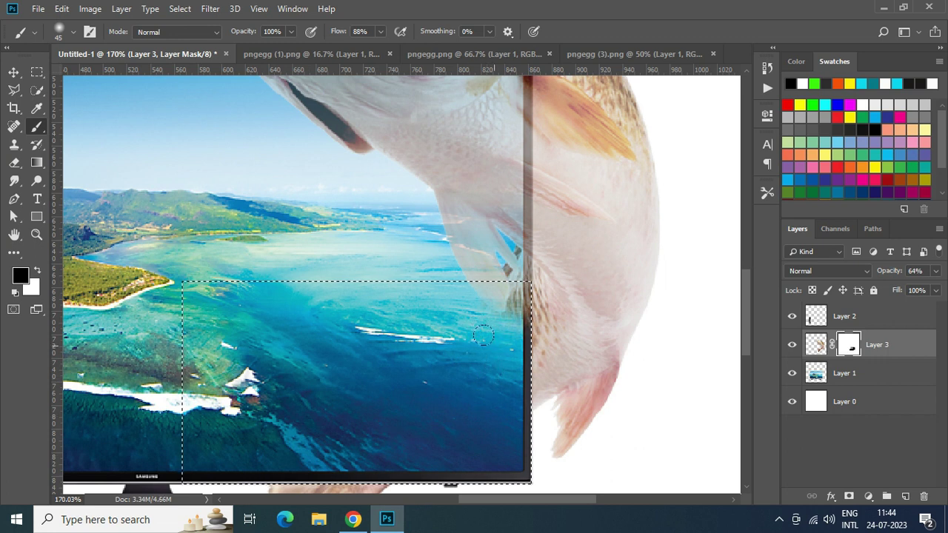
mouse_move(522, 393)
mouse_down()
mouse_move(524, 333)
mouse_move(518, 314)
mouse_move(506, 324)
mouse_move(522, 293)
mouse_up()
- Clear the selection and refine the mask, restoring the fish's lower fin in front of the screen
key(ctrl+d)
key(x)
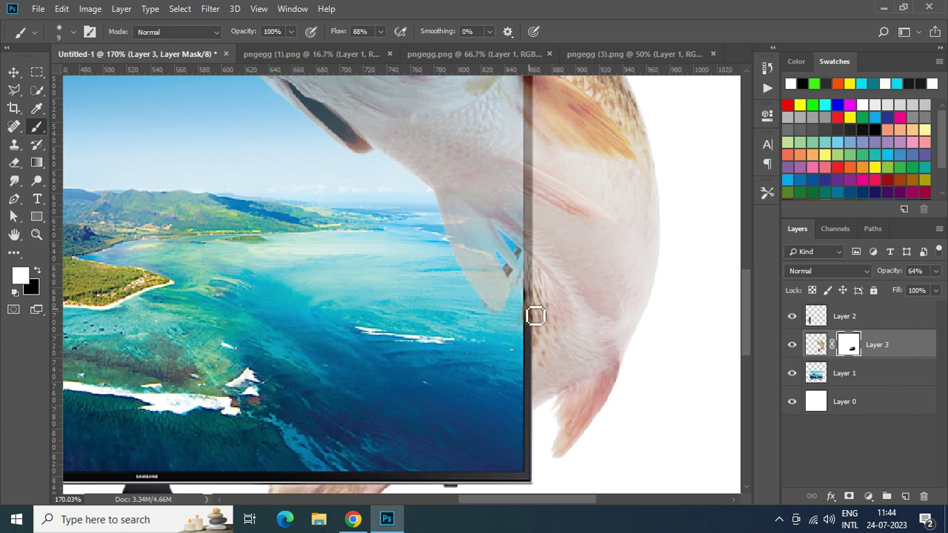
key(x)
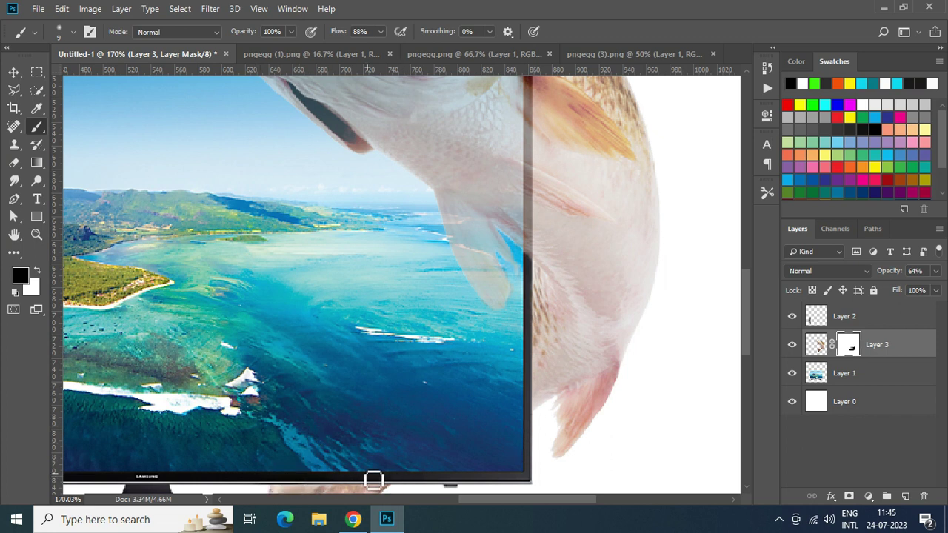
key(bracketright)
key(bracketright)
- Restore the fish layer's opacity to 100% and return to the Move tool with the whole canvas in view
click(820, 345)
click(935, 271)
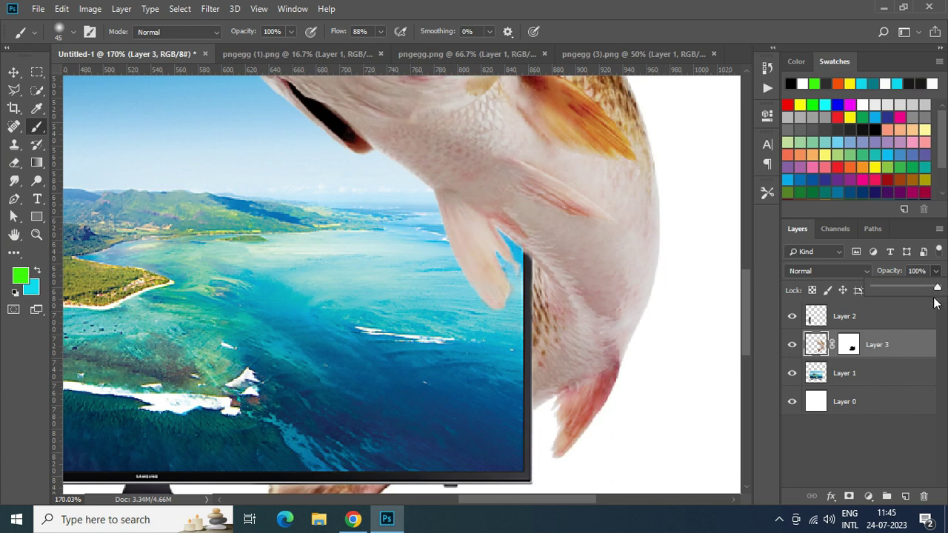
click(14, 71)
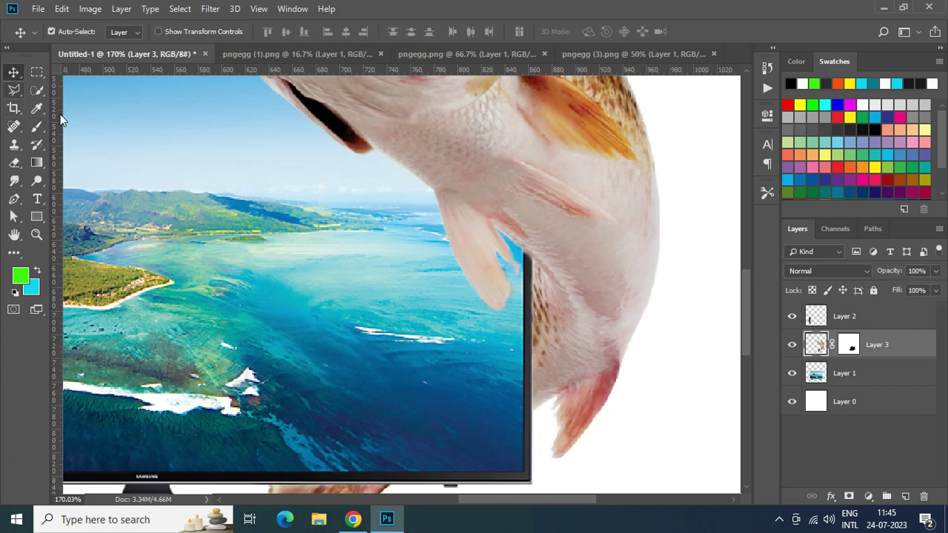
key(ctrl+0)
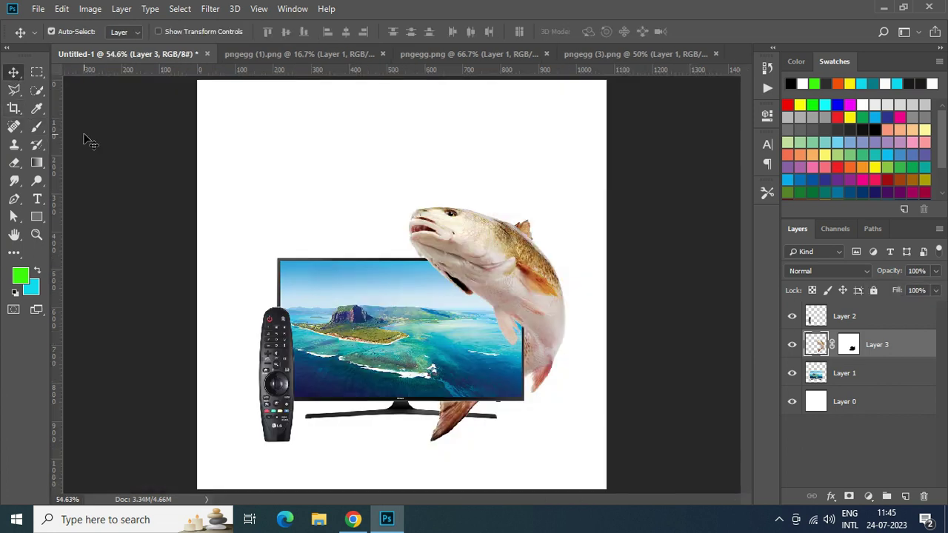
- Add a layer above the white background and draw a square about 339 px wide behind the television's upper-left corner
click(868, 410)
click(906, 496)
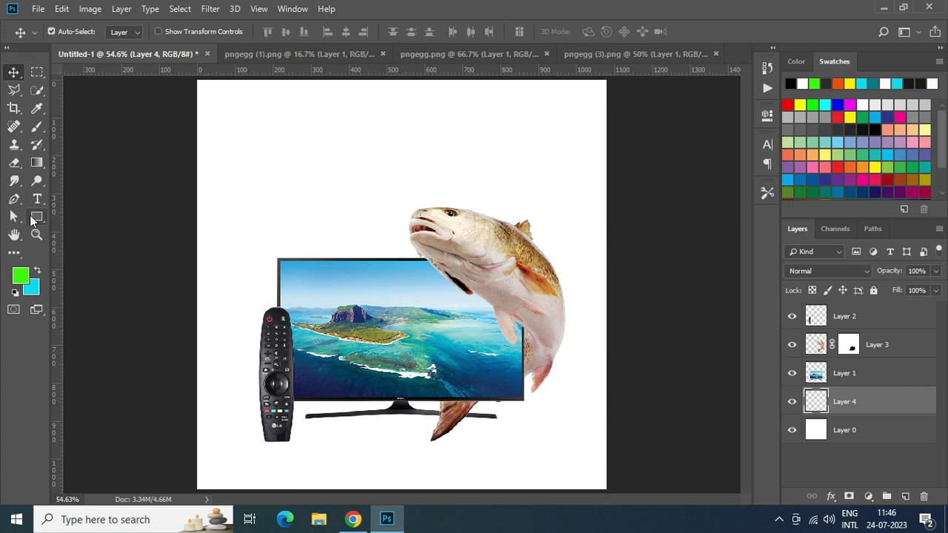
click(31, 218)
drag(236, 173, 365, 300)
- Set the square's fill to bright blue #0876f6
click(569, 197)
click(569, 197)
click(569, 197)
click(699, 222)
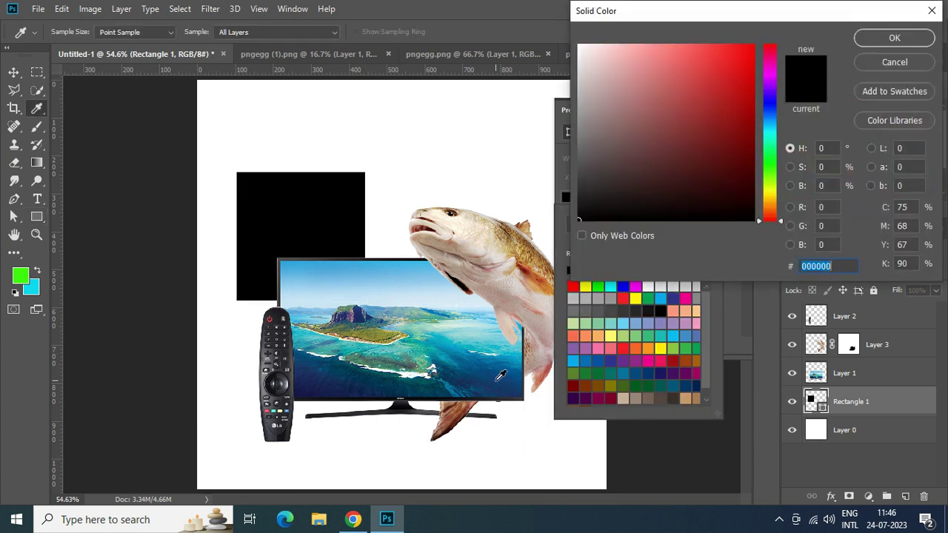
click(502, 375)
click(746, 53)
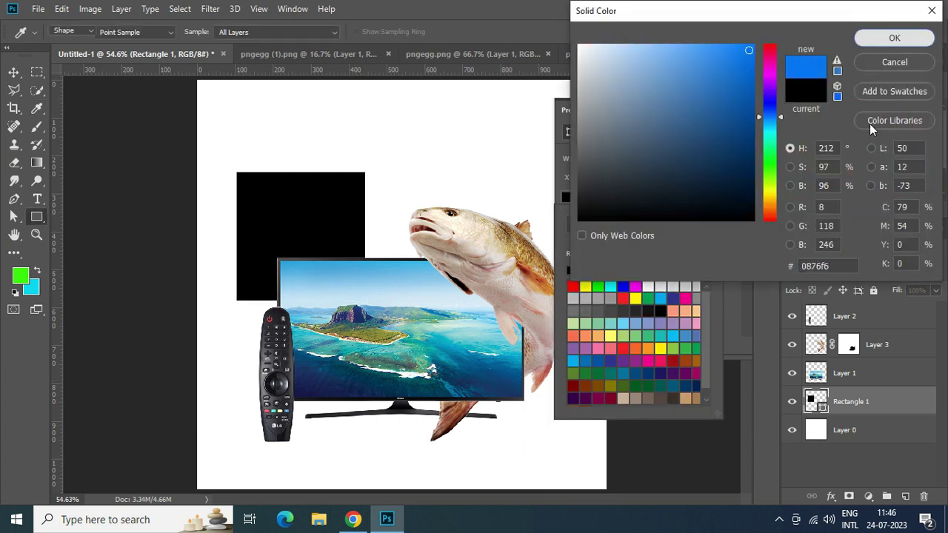
click(885, 40)
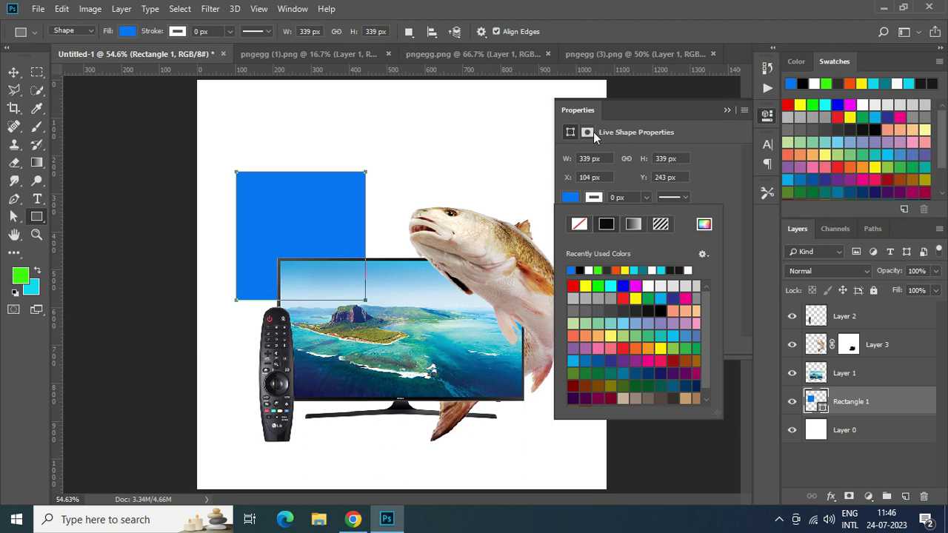
click(729, 108)
click(727, 109)
- Enlarge the blue square to about 447 px wide and reposition it behind the television's upper-left part
key(ctrl+t)
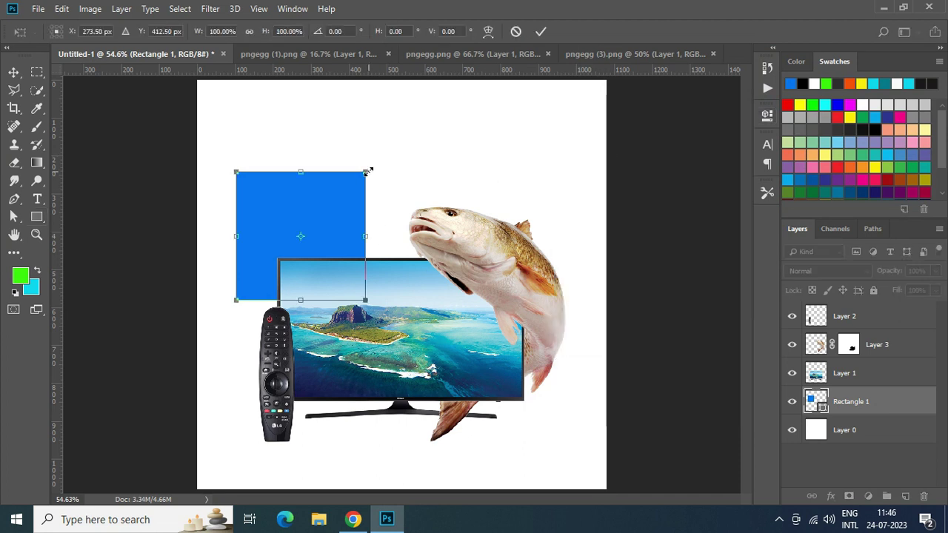
drag(368, 171, 387, 150)
drag(347, 213, 377, 212)
mouse_move(313, 221)
mouse_down()
mouse_move(302, 221)
mouse_move(384, 319)
mouse_move(308, 225)
mouse_up()
key(u)
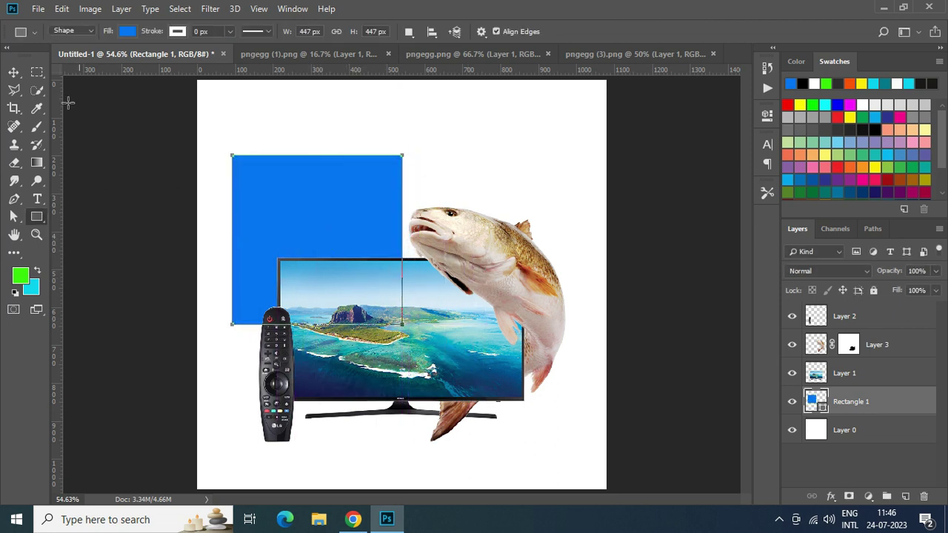
- Duplicate the blue square and place the copy behind the television's lower-right corner and the fish's tail
click(13, 72)
click(469, 167)
click(339, 234)
drag(339, 234, 531, 363)
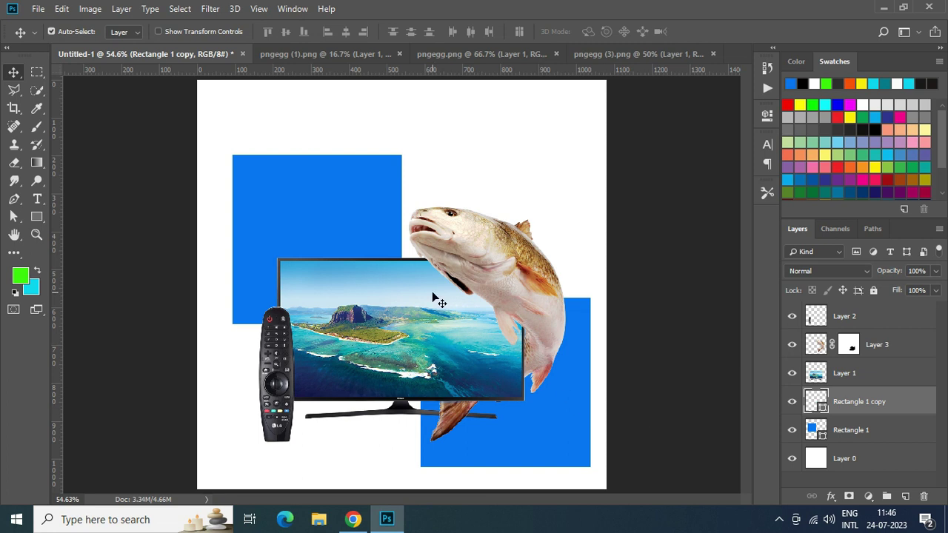
- Try to apply the Blur filter to the original blue square's shape layer
shift+click(859, 431)
click(121, 9)
click(154, 25)
click(178, 9)
click(177, 9)
click(211, 9)
click(381, 160)
click(896, 422)
key(alt+bracketright)
click(898, 429)
click(210, 8)
mouse_move(237, 157)
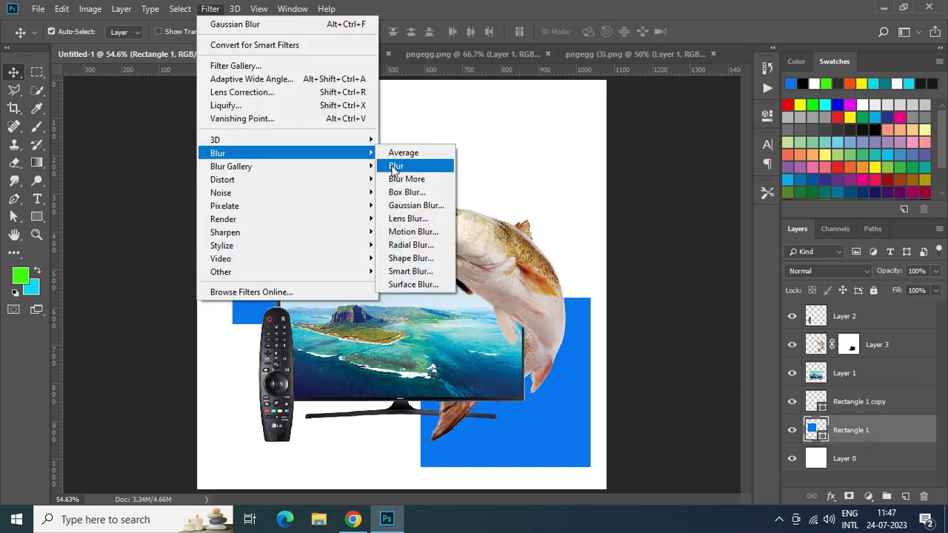
click(392, 169)
click(683, 199)
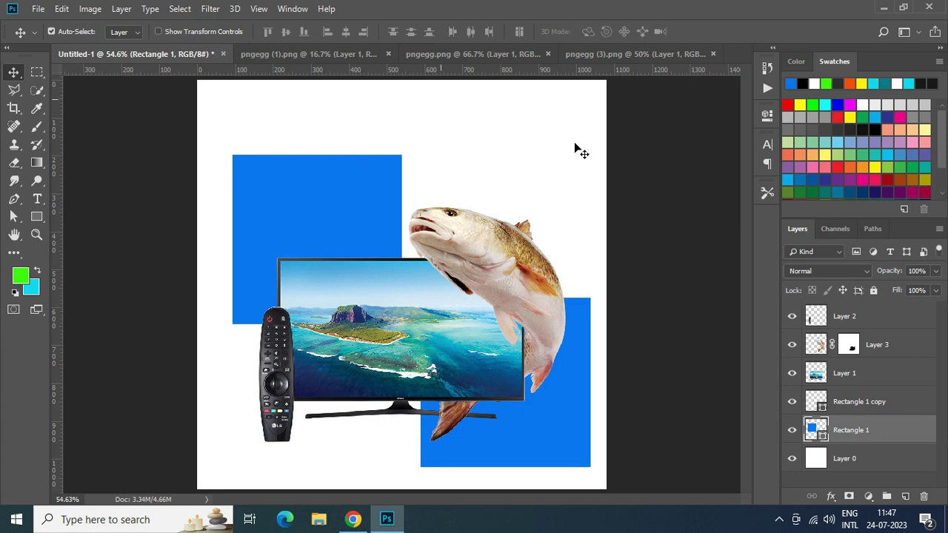
- Rasterize the original blue square's layer and apply a Gaussian Blur with a 36-pixel radius
right_click(868, 431)
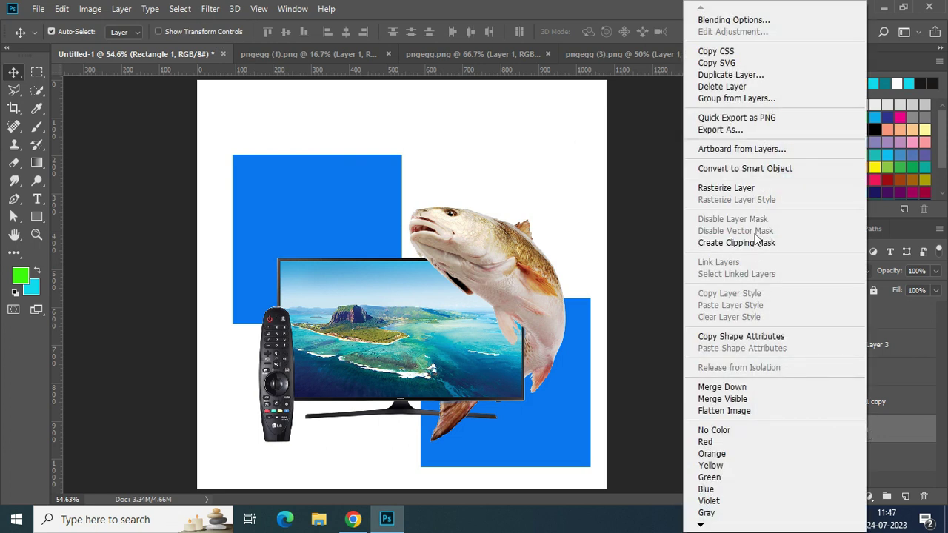
click(753, 191)
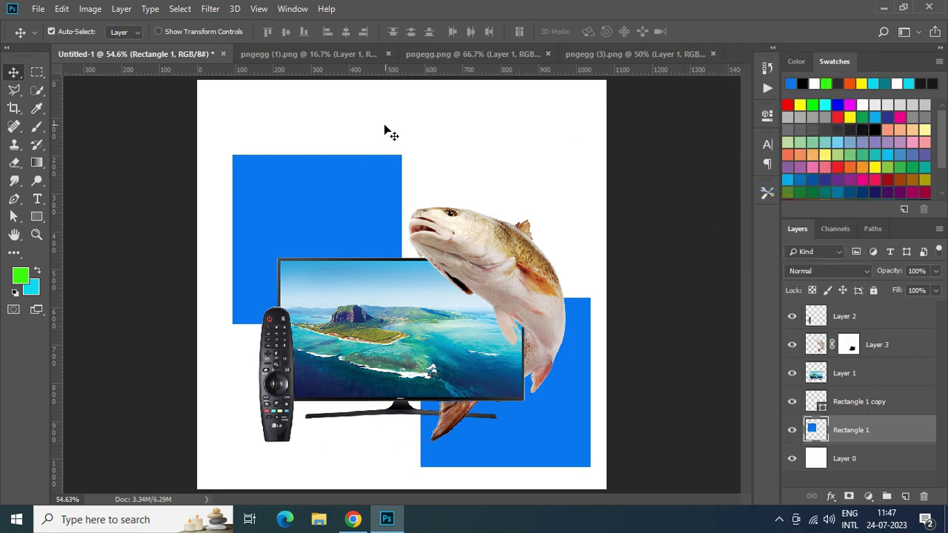
click(210, 9)
mouse_move(232, 153)
click(408, 207)
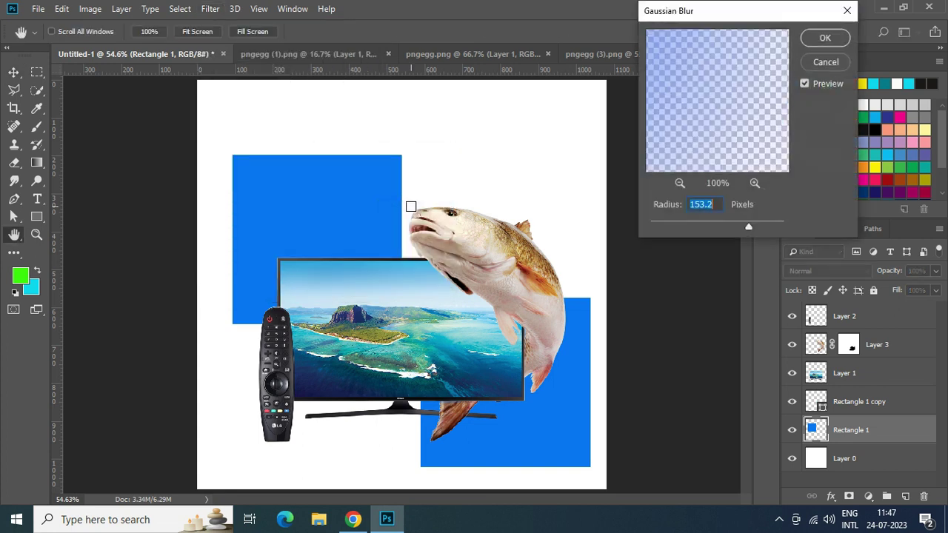
drag(697, 221, 716, 222)
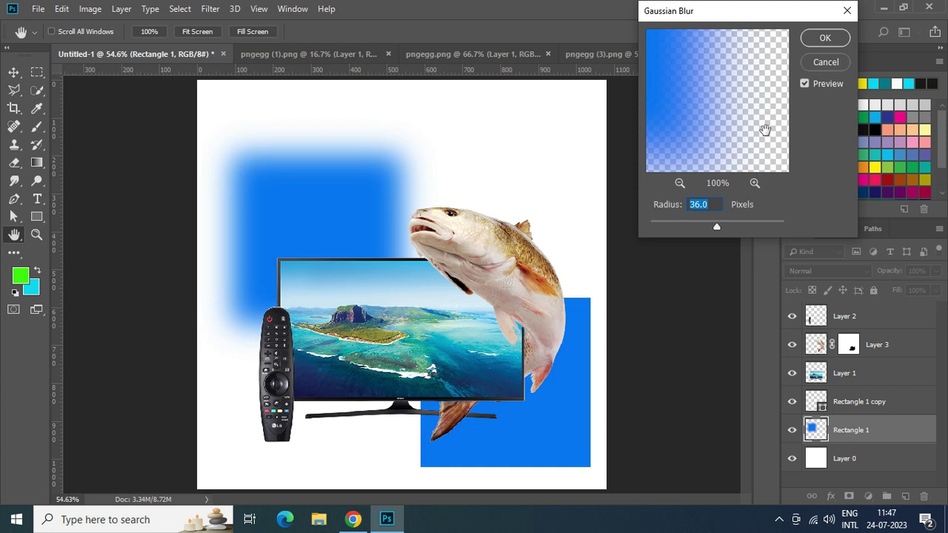
click(825, 37)
- Replace the sharp copy with a duplicate of the blurred blue square behind the television's lower-right corner
key(alt+bracketright)
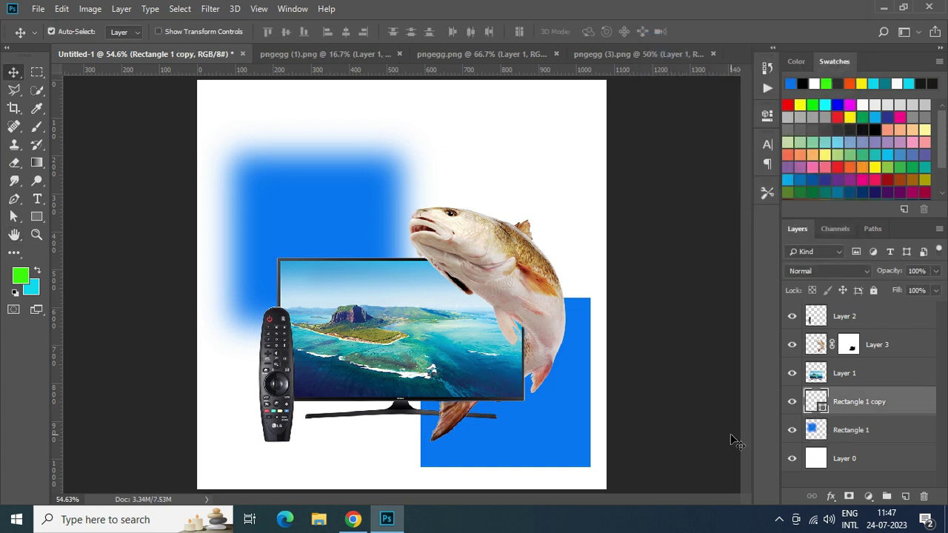
key(Delete)
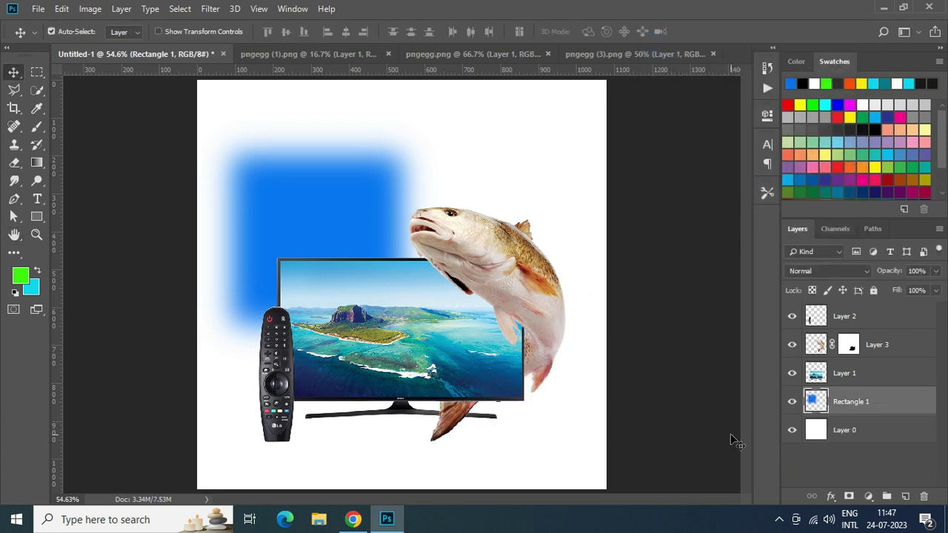
drag(330, 216, 514, 364)
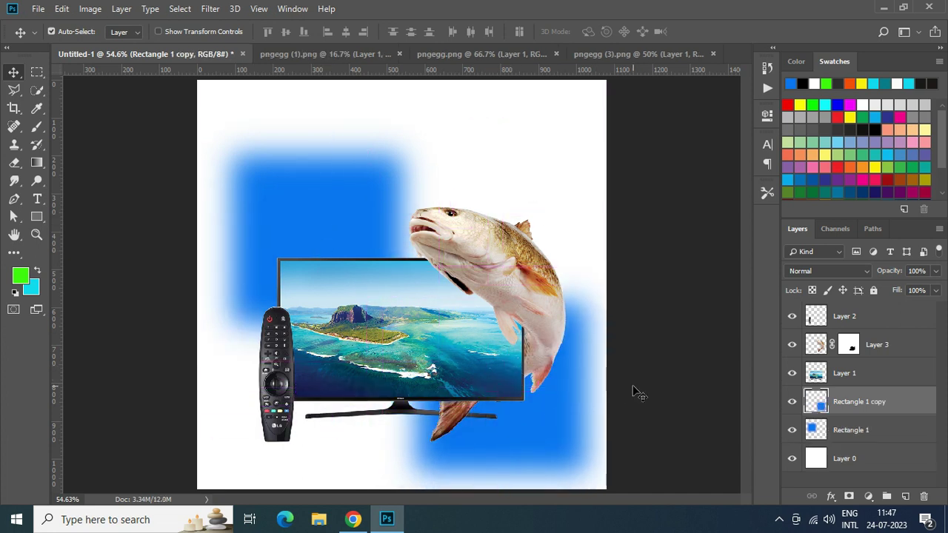
- Add a Solid Color fill layer in turquoise #2fbdc9 directly above the white background layer
click(847, 459)
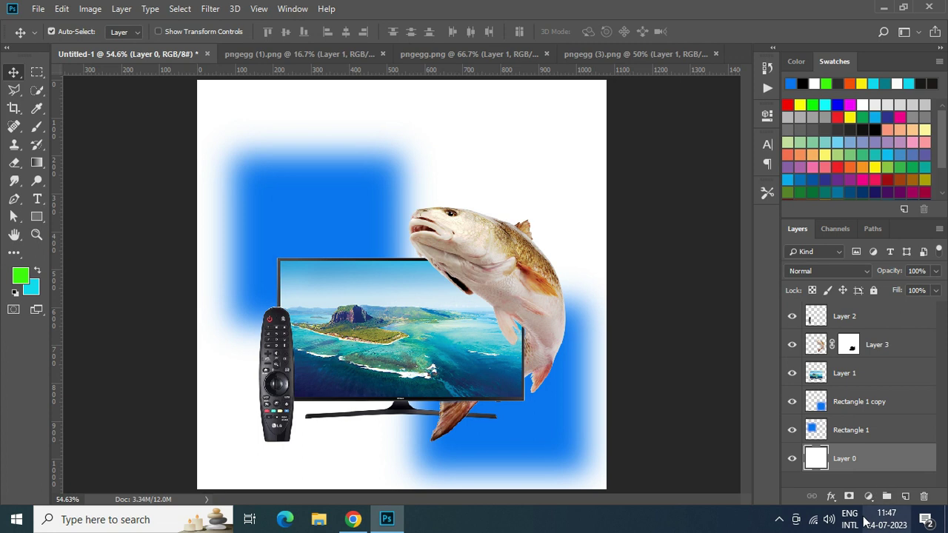
click(869, 496)
click(872, 256)
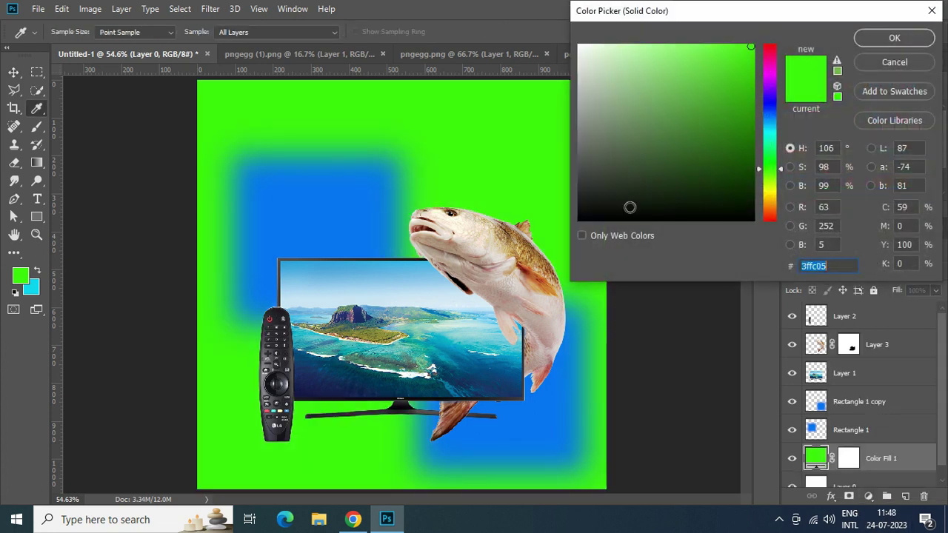
click(385, 344)
click(536, 268)
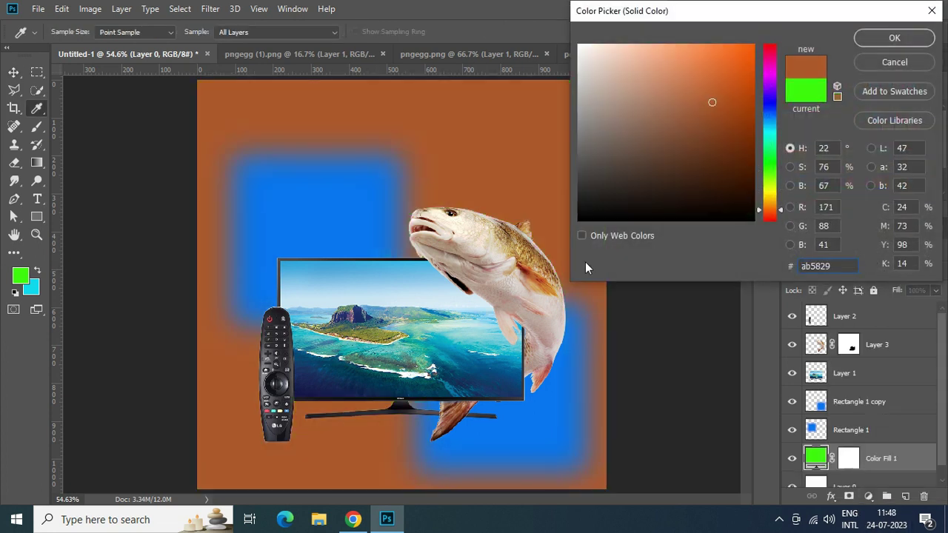
click(441, 326)
drag(448, 326, 503, 350)
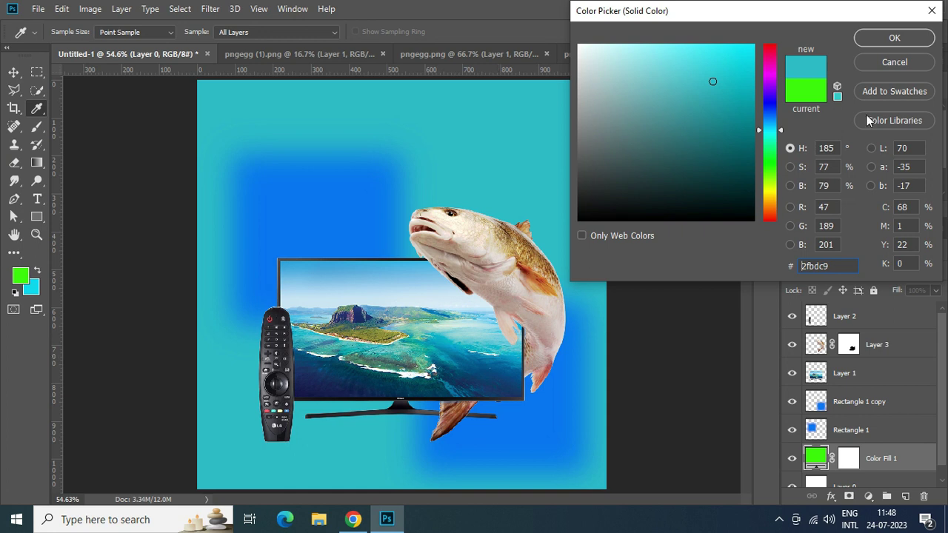
click(895, 38)
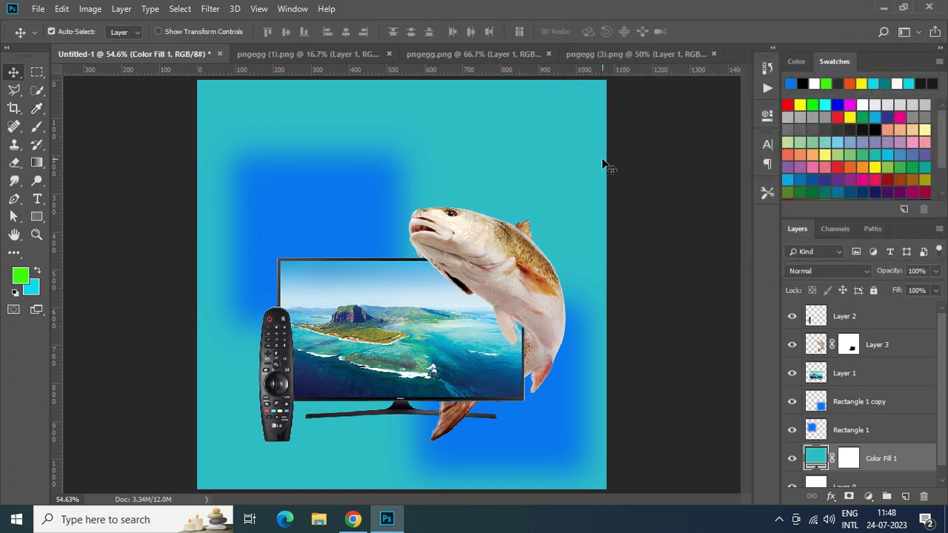
- Add a new layer named "bright" above the turquoise fill layer
click(905, 496)
double_click(850, 459)
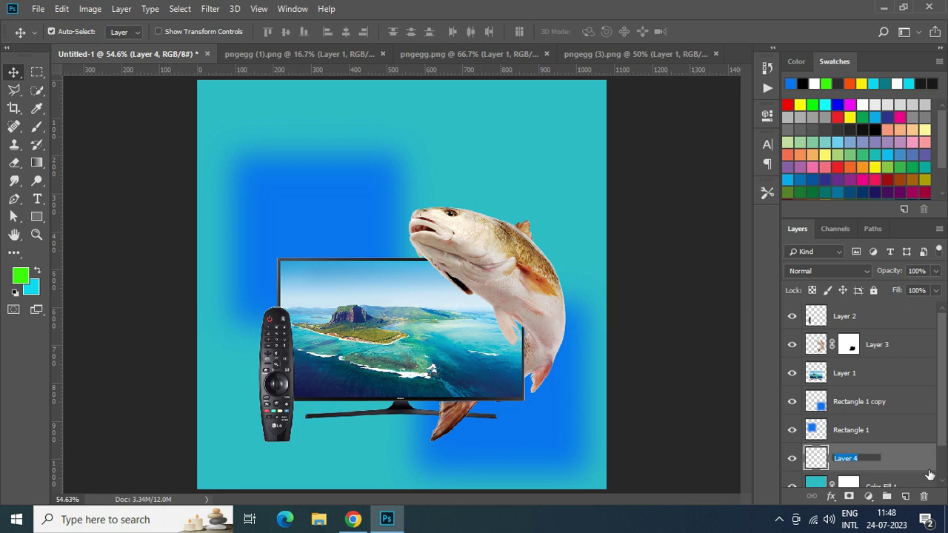
key(Return)
- Choose the Brush tool with a near-white #fcfdfc foreground colour and enlarge the soft brush to 1000 px
right_click(37, 199)
click(37, 126)
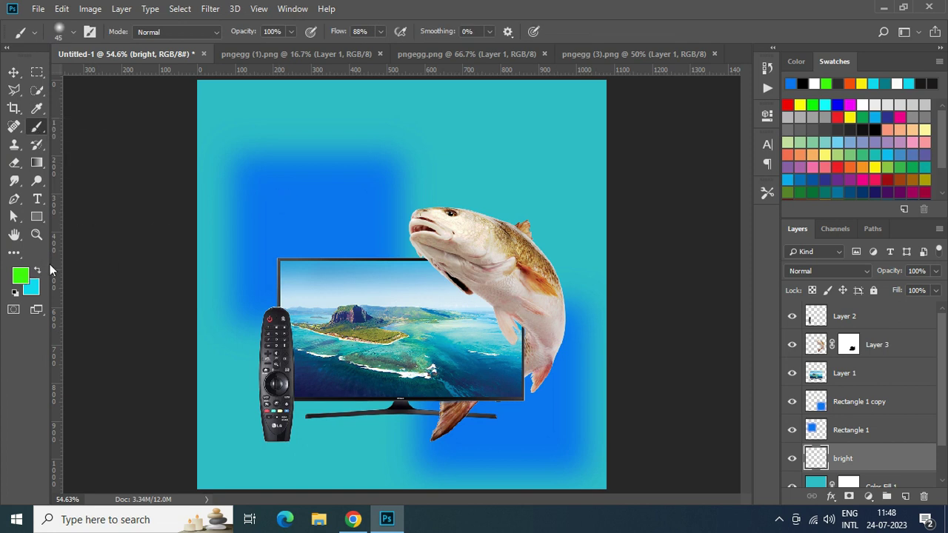
click(20, 275)
click(579, 47)
click(894, 38)
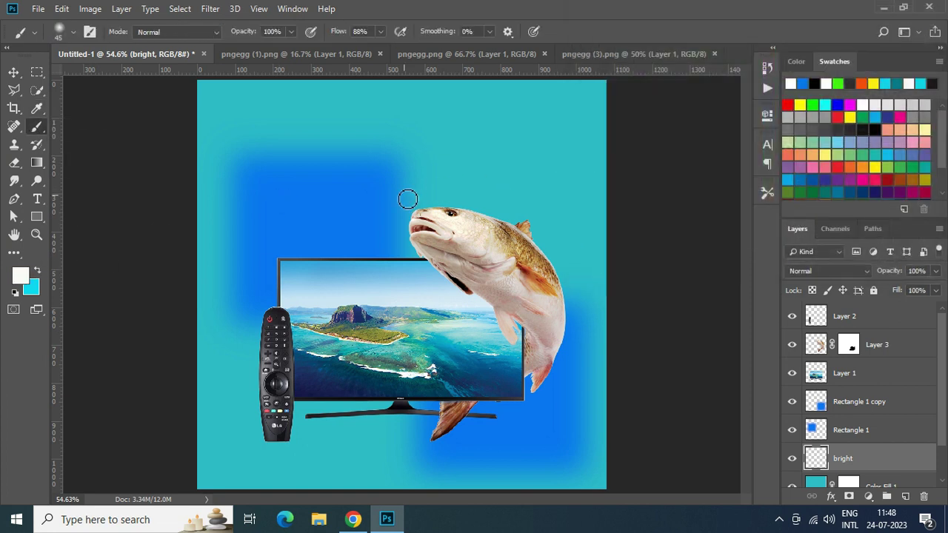
key(bracketright)
key(bracketright)
key(bracketright)
key(bracketright)
key(bracketright)
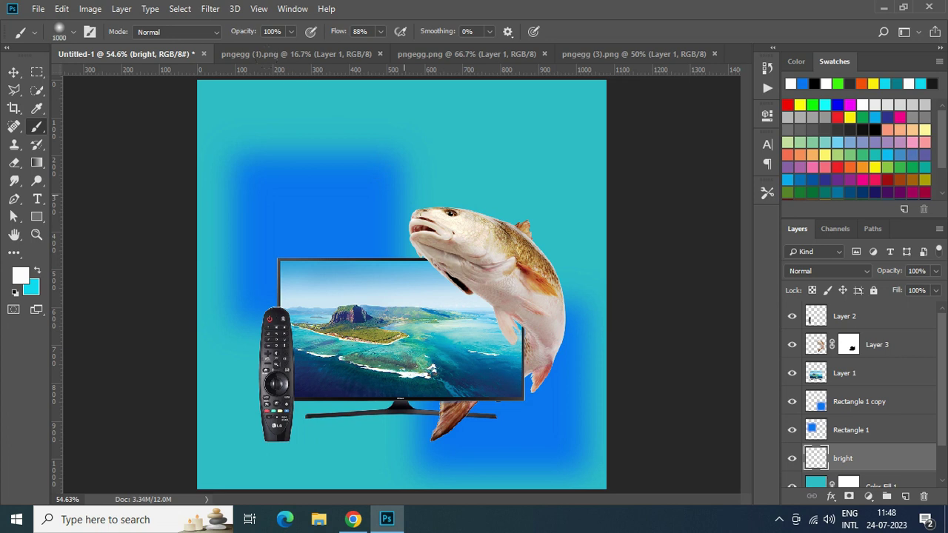
- Change the foreground colour to light blue and paint a soft glow across the bright layer with a 1200 px brush
click(20, 276)
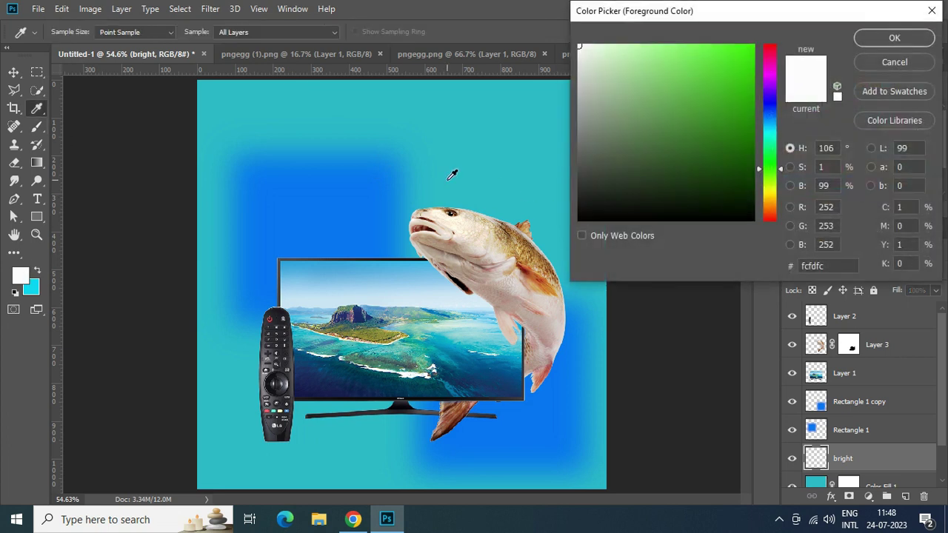
click(412, 191)
click(414, 177)
drag(703, 93, 706, 46)
click(895, 38)
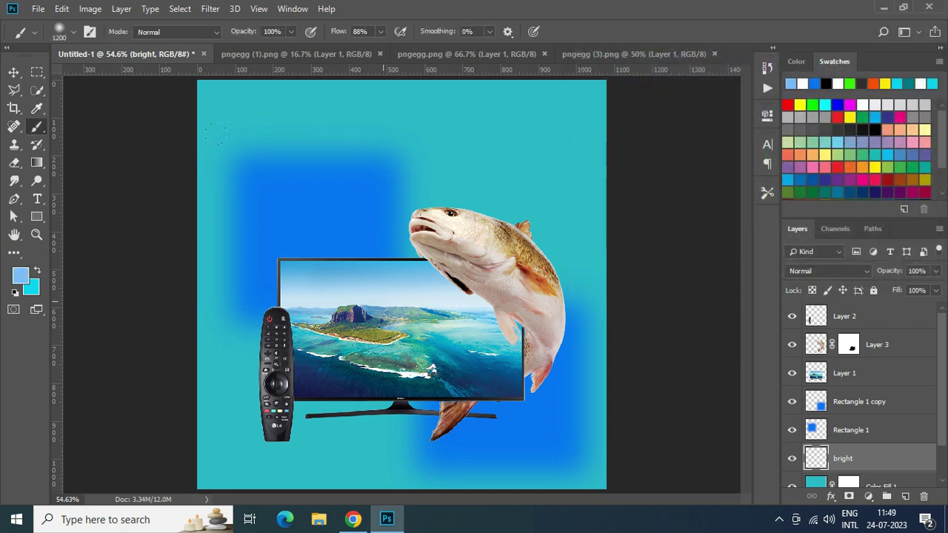
click(396, 302)
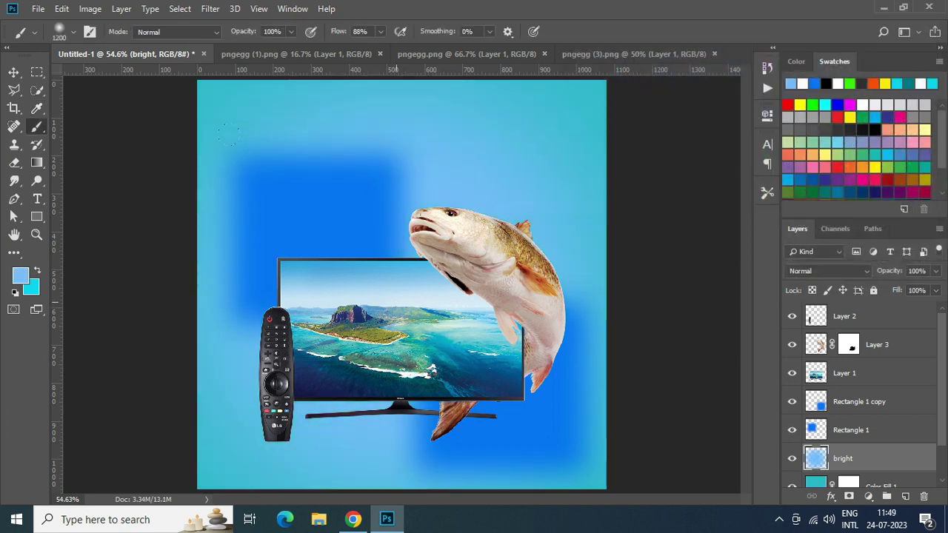
click(518, 111)
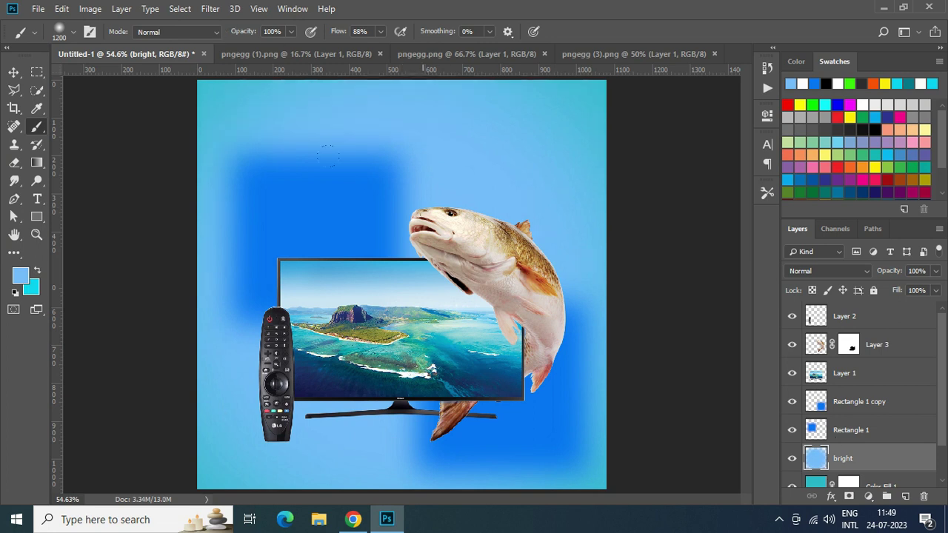
- Move the bright layer above both blurred squares and lower its opacity to 35%
drag(857, 454, 865, 402)
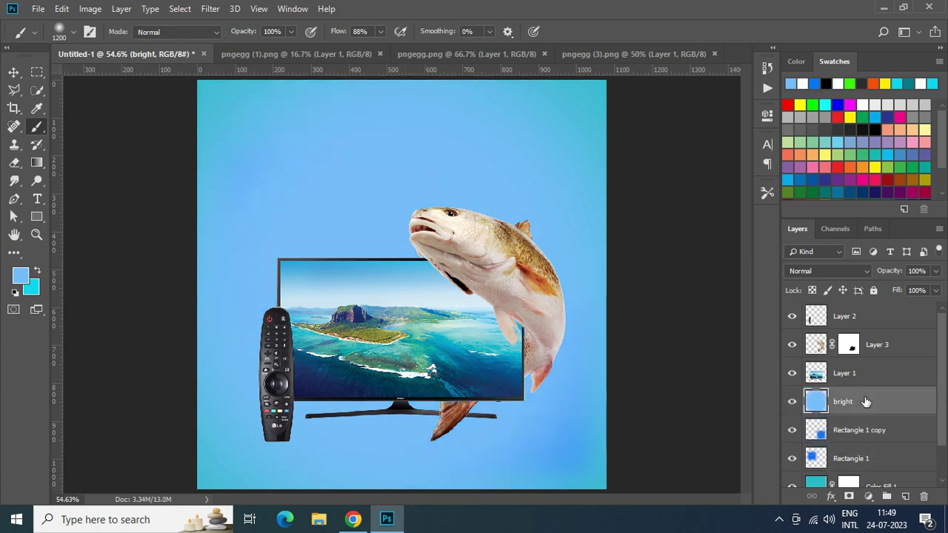
click(936, 270)
drag(938, 287, 894, 289)
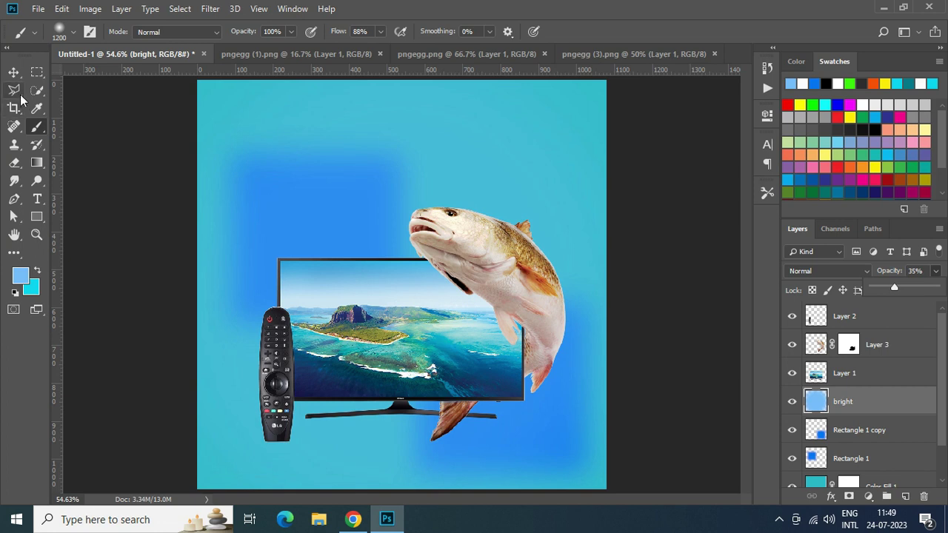
- Draw a rectangle about 243 × 56 px below the television stand, fill it with cyan and open its shape properties
click(38, 218)
drag(350, 450, 442, 472)
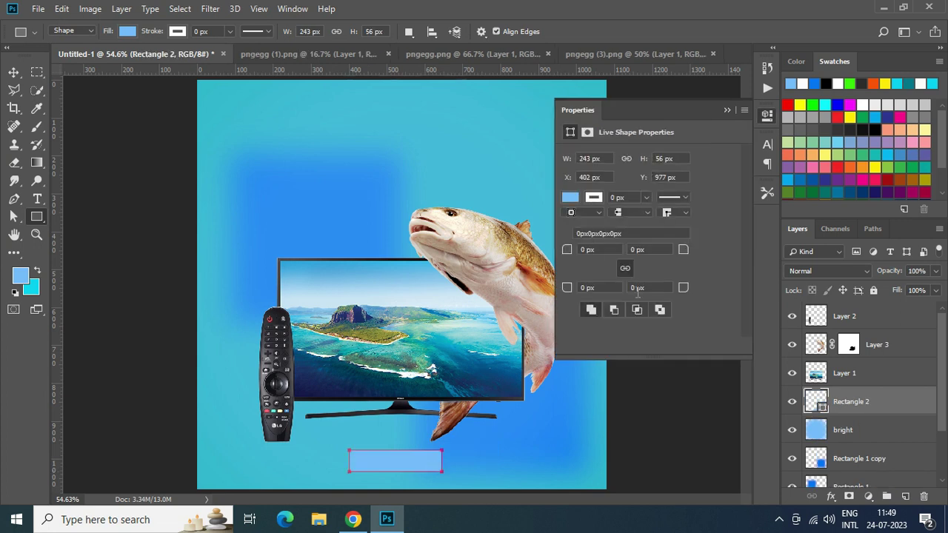
click(570, 197)
click(683, 271)
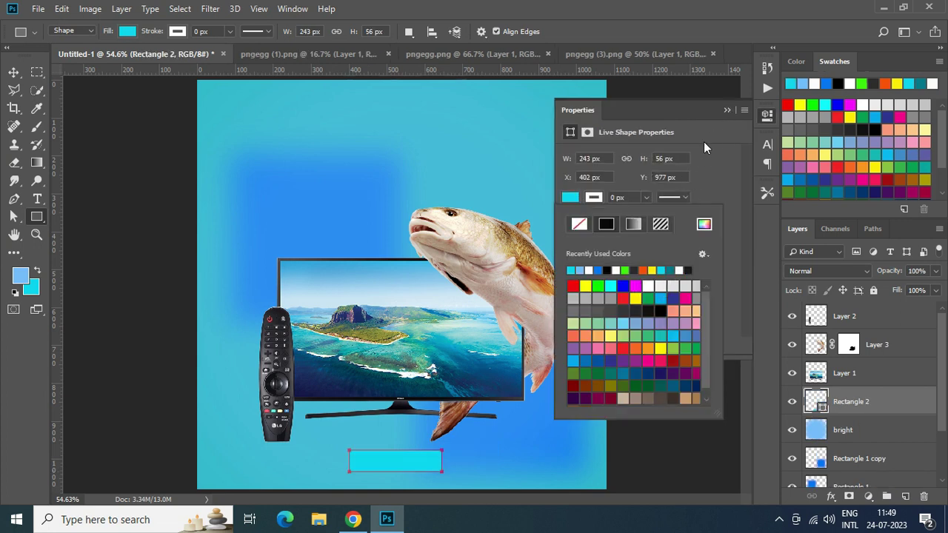
click(725, 110)
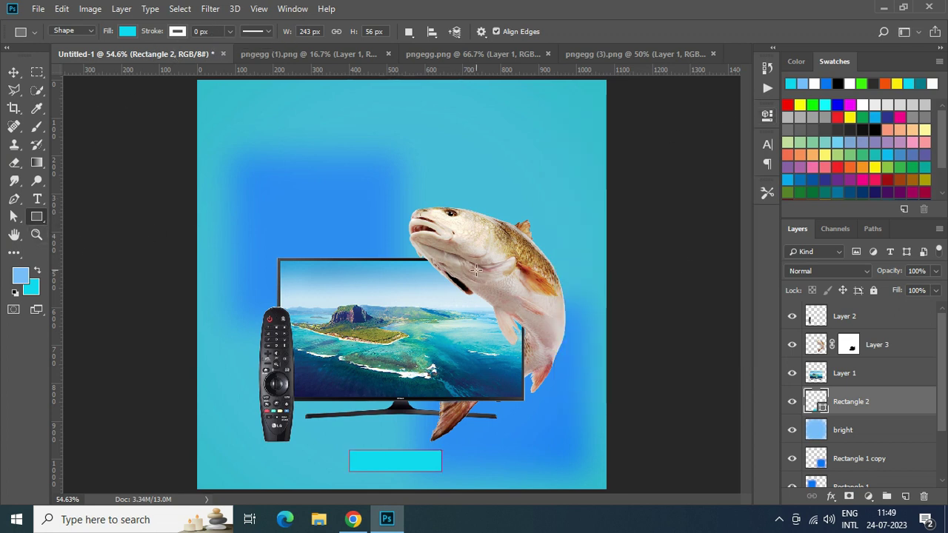
click(767, 115)
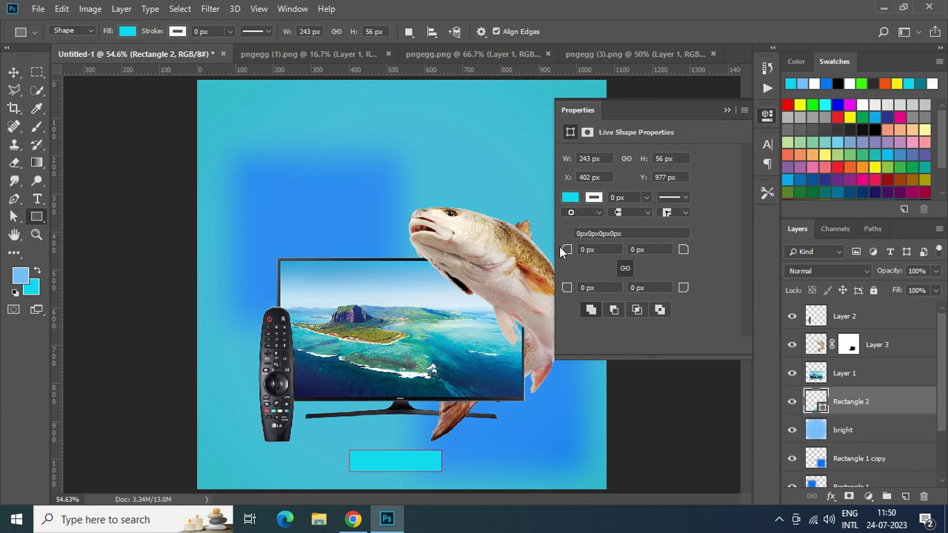
- Round the cyan rectangle's corners slightly and nudge it into place below the television stand
click(725, 109)
key(v)
drag(375, 463, 382, 463)
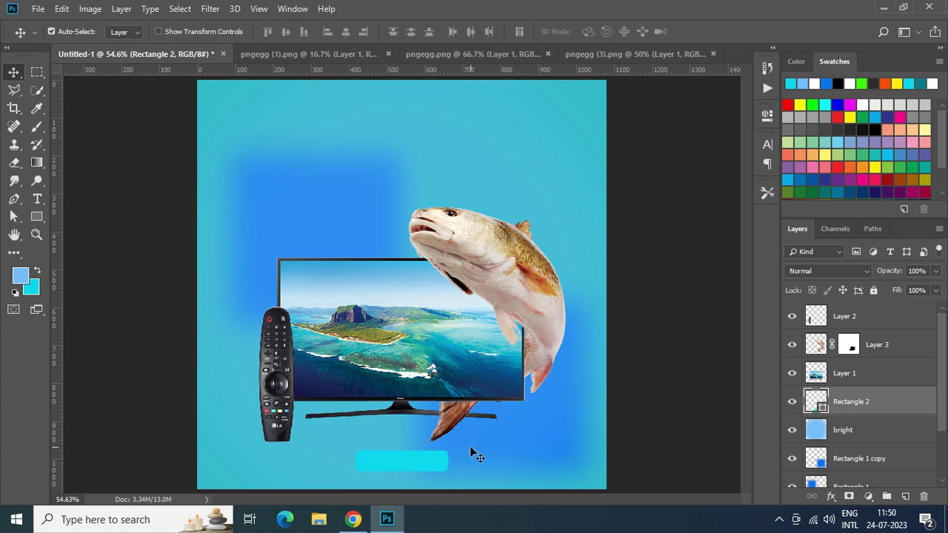
- Add a new layer above the bright layer and paint one soft dark grey #333434 dab with a 125 px brush
scroll(862, 415, down, 2)
click(863, 398)
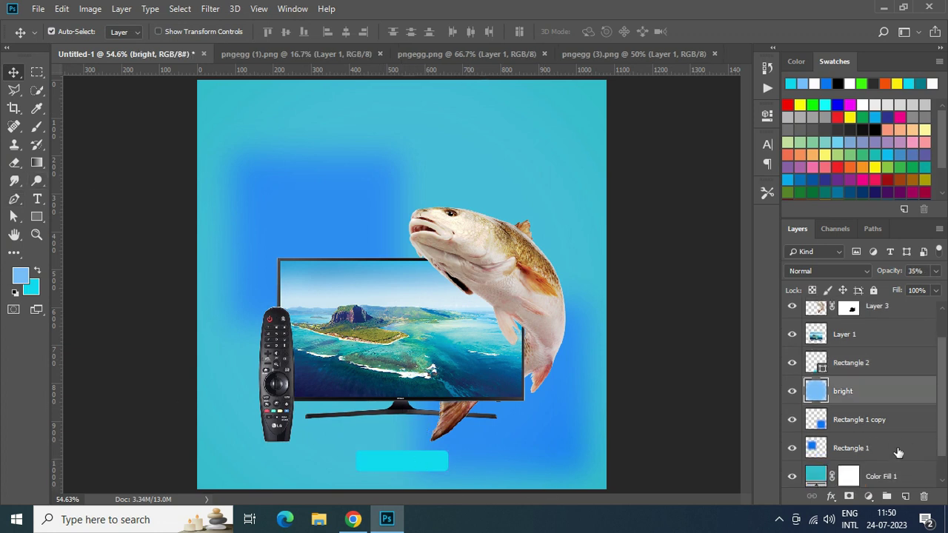
click(904, 496)
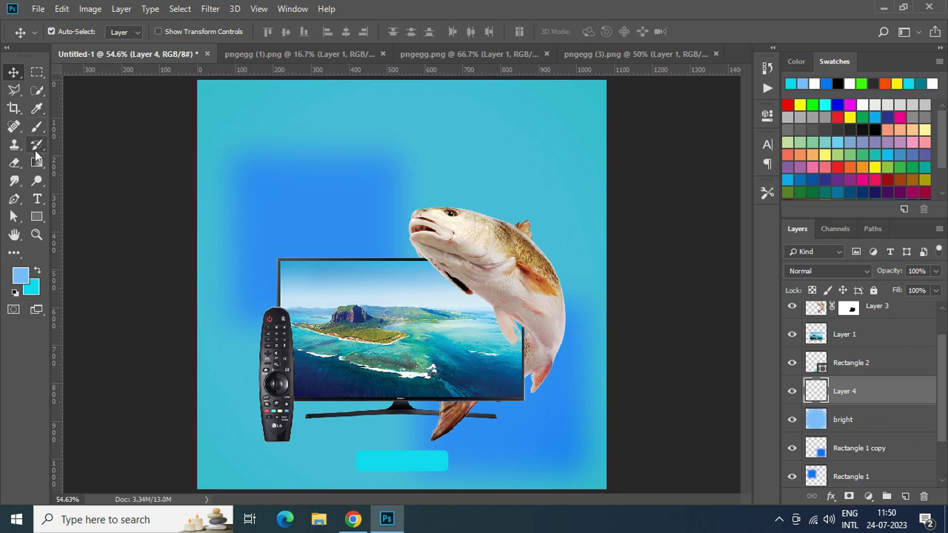
click(37, 90)
right_click(37, 127)
click(96, 122)
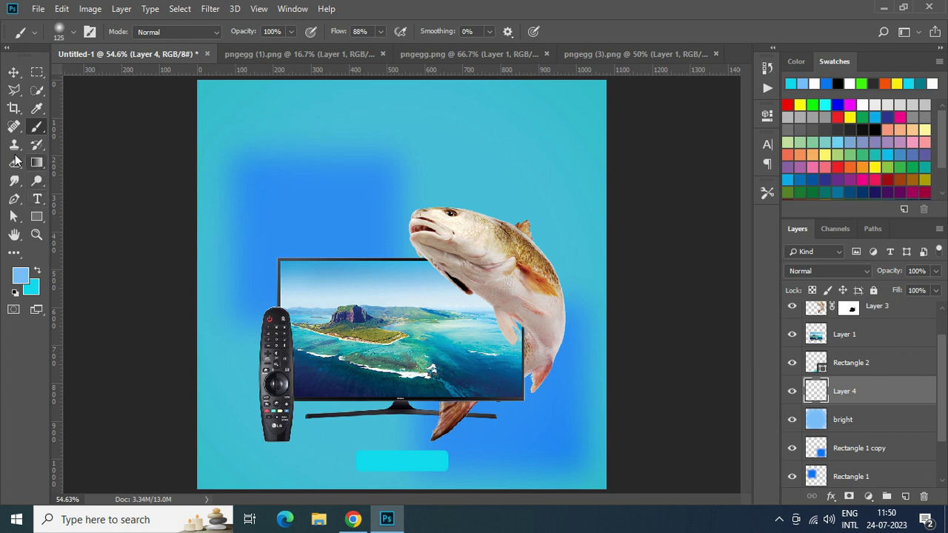
click(20, 275)
click(582, 185)
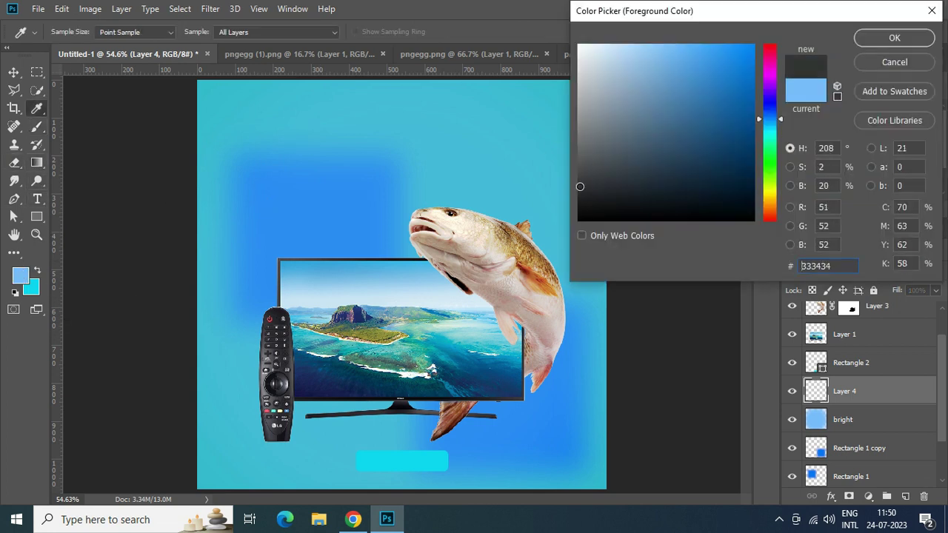
click(876, 42)
click(398, 170)
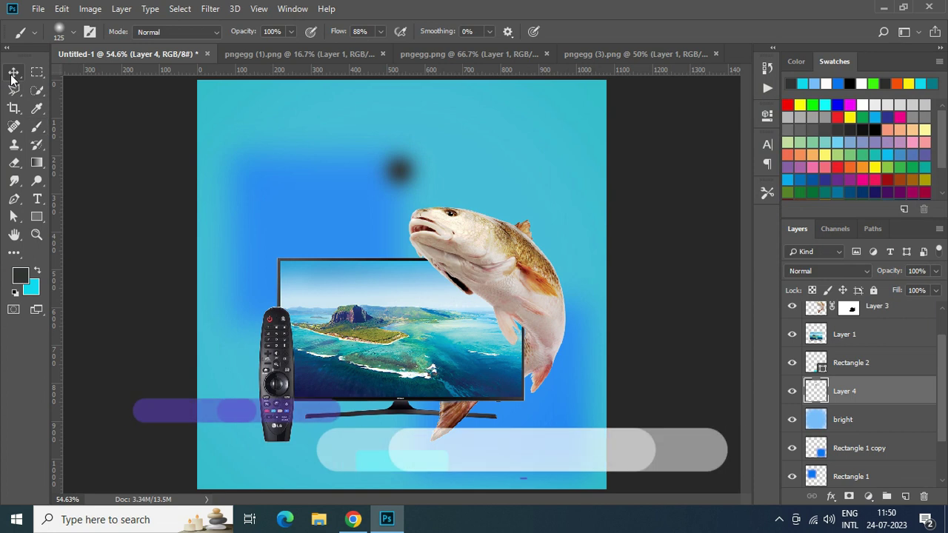
- Flatten the dark dab to 19.90% height and place it under the remote's base as a shadow
key(v)
click(62, 8)
click(95, 296)
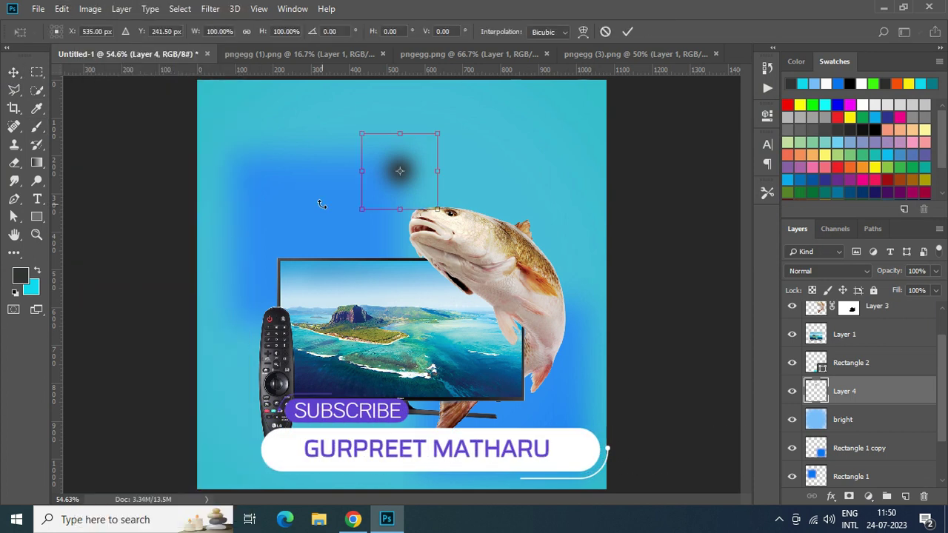
mouse_move(395, 134)
mouse_down()
mouse_move(400, 163)
mouse_move(275, 397)
mouse_move(267, 461)
mouse_move(276, 453)
mouse_up()
key(ctrl+z)
mouse_move(416, 177)
mouse_down()
mouse_move(241, 393)
mouse_move(279, 452)
mouse_move(293, 452)
mouse_up()
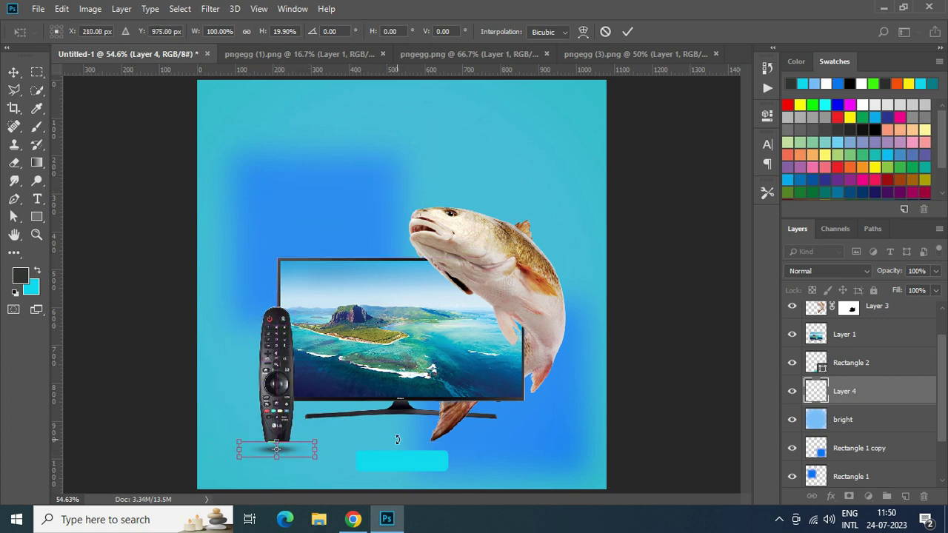
key(Return)
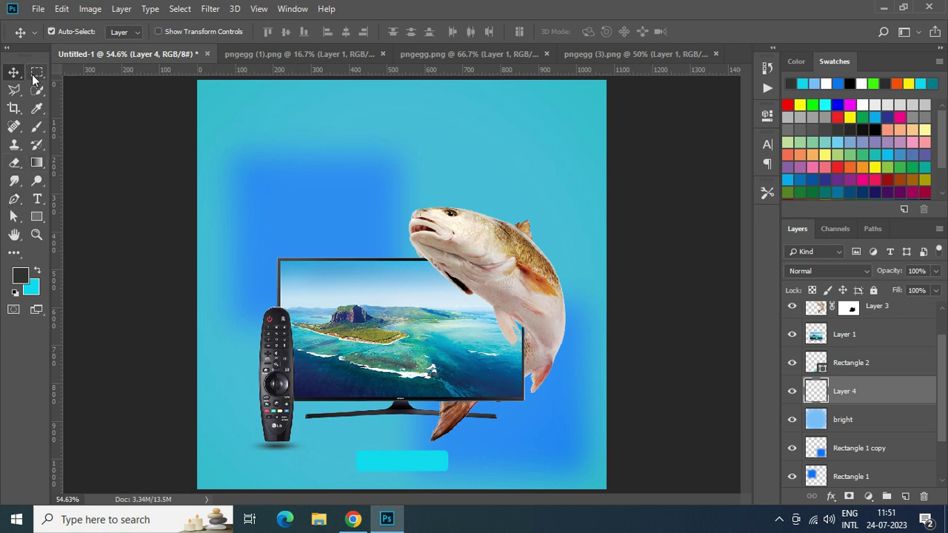
- Add another layer above the remote's shadow and paint one soft dark grey dab with a 400 px brush
click(37, 126)
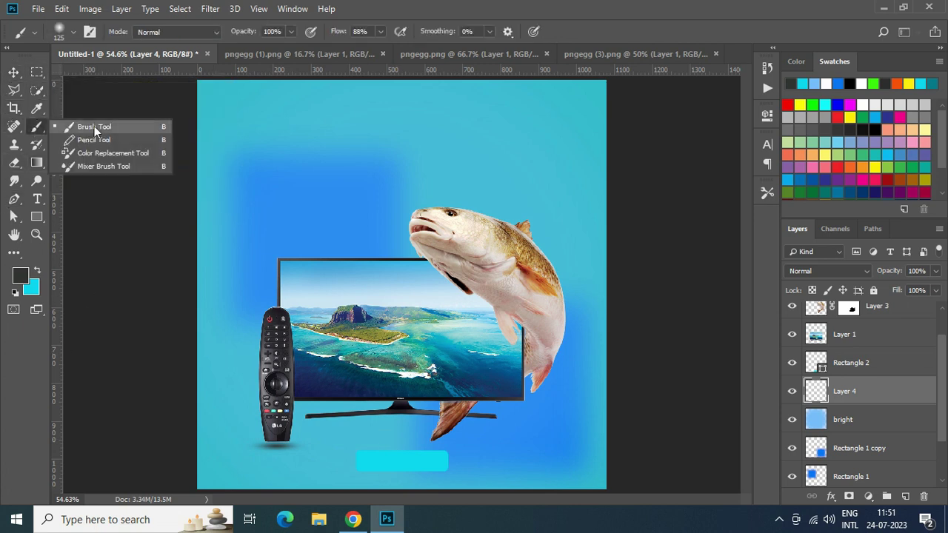
click(94, 128)
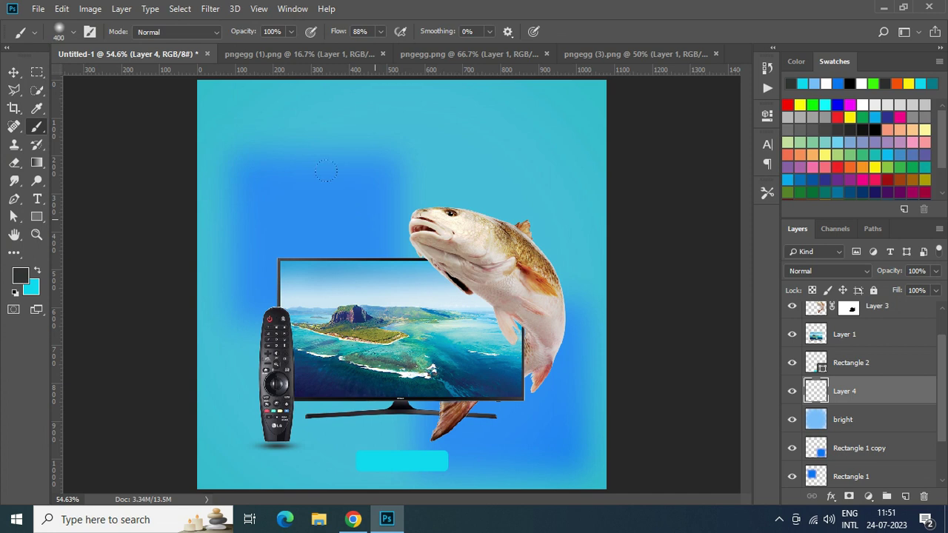
click(905, 496)
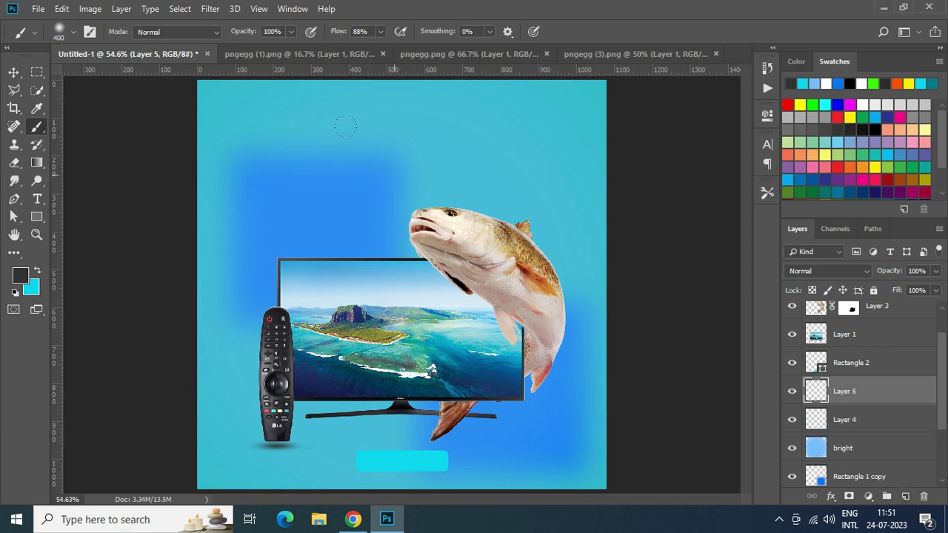
click(395, 160)
- Transform the large dab to about 132% width and 10% height and place it beneath the television stand as a shadow
click(13, 71)
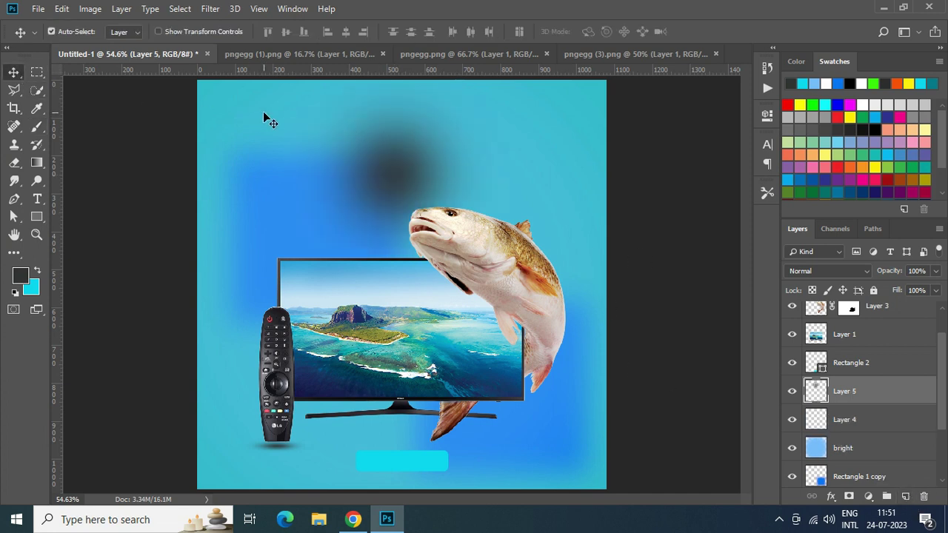
key(ctrl+t)
mouse_move(394, 299)
mouse_down()
mouse_move(385, 197)
mouse_move(355, 375)
mouse_move(396, 434)
mouse_move(418, 426)
mouse_up()
drag(515, 428, 556, 429)
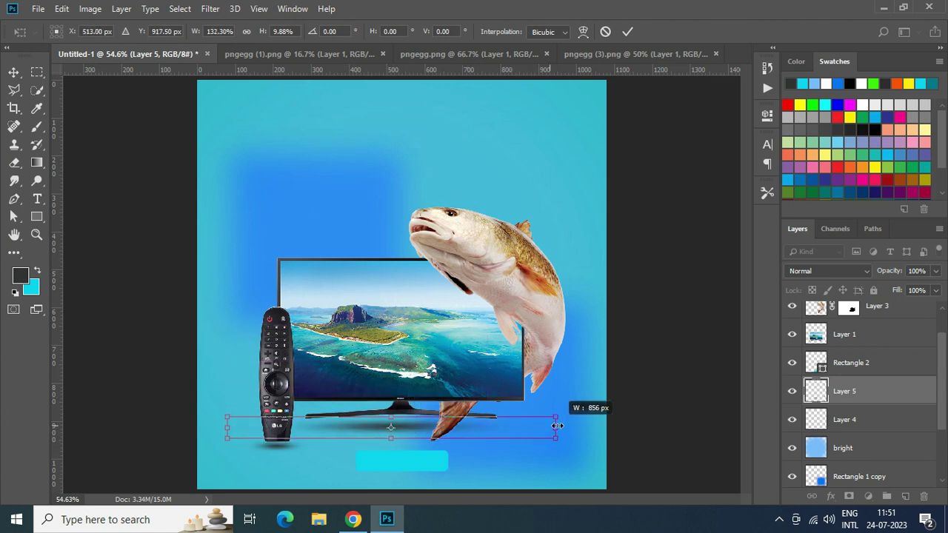
mouse_move(413, 432)
mouse_down()
mouse_move(423, 431)
mouse_move(416, 426)
mouse_up()
key(Return)
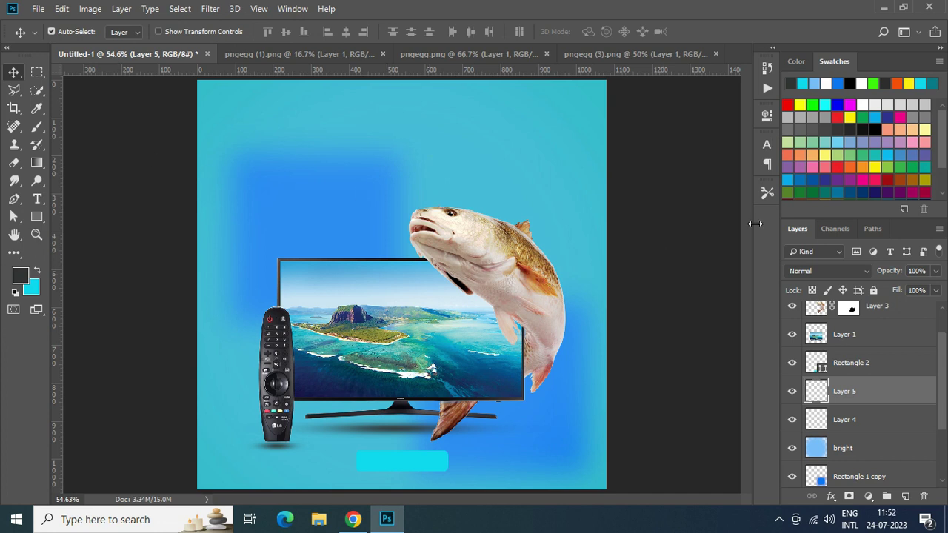
- Draw an ellipse about 1365 × 515 px that overhangs the top of the poster and curves down into it
scroll(344, 239, down, 2)
scroll(345, 239, down, 3)
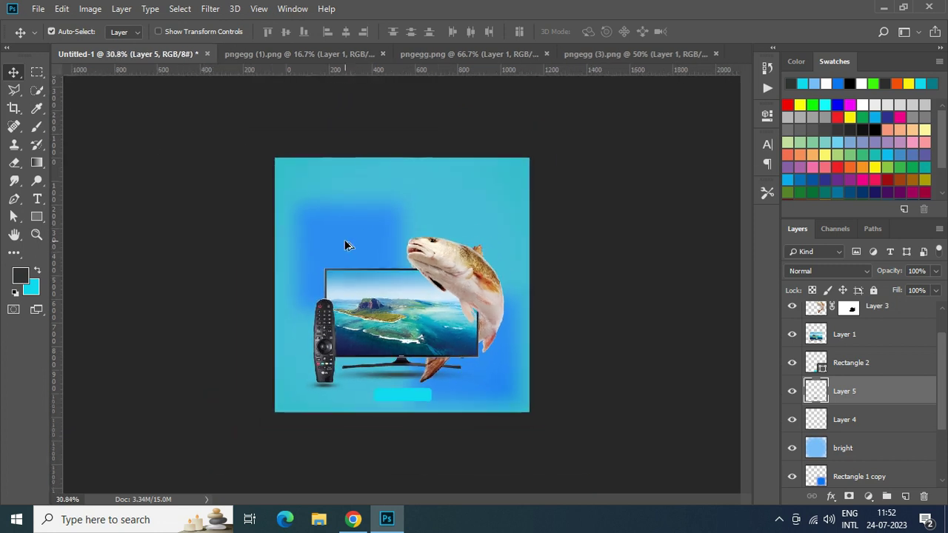
right_click(39, 220)
click(100, 241)
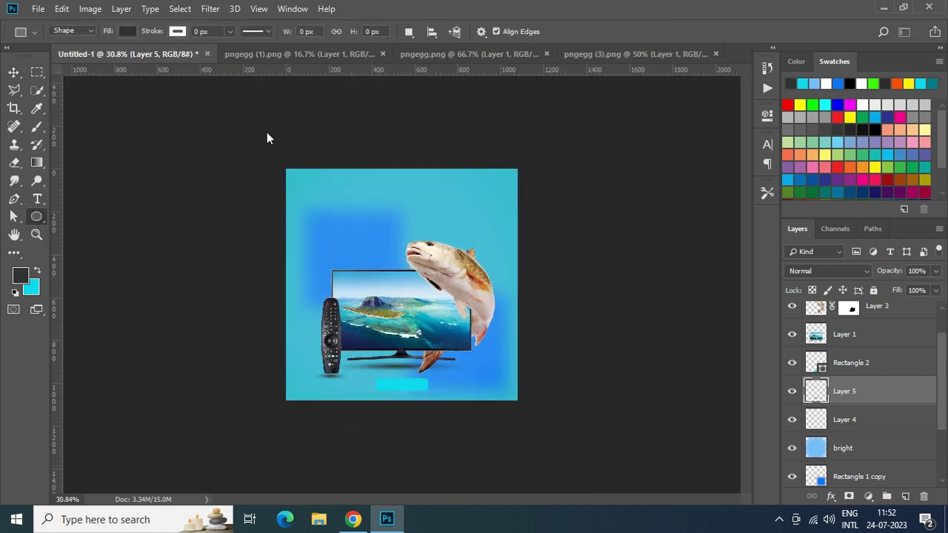
drag(255, 94, 546, 205)
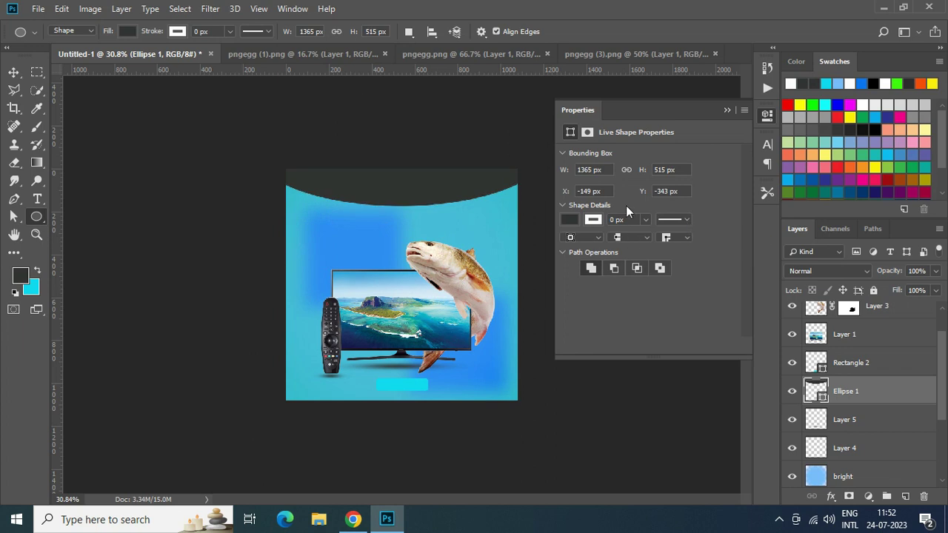
- Try to change the ellipse's solid fill colour and close its shape properties
click(569, 219)
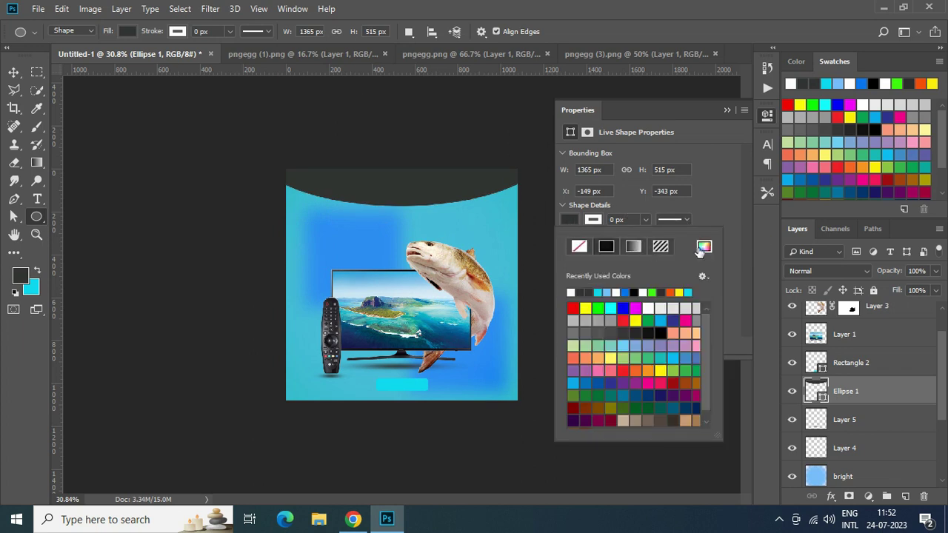
click(703, 246)
click(764, 53)
click(877, 33)
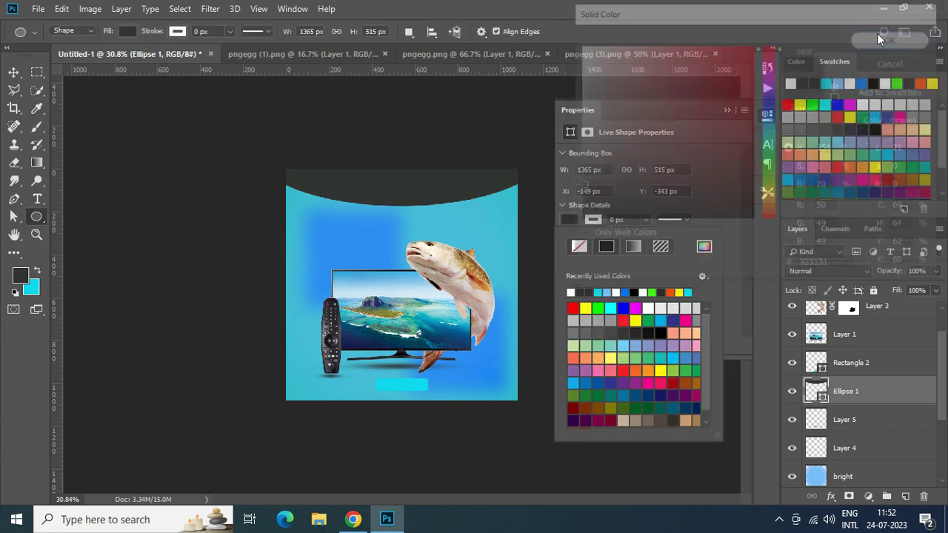
click(727, 110)
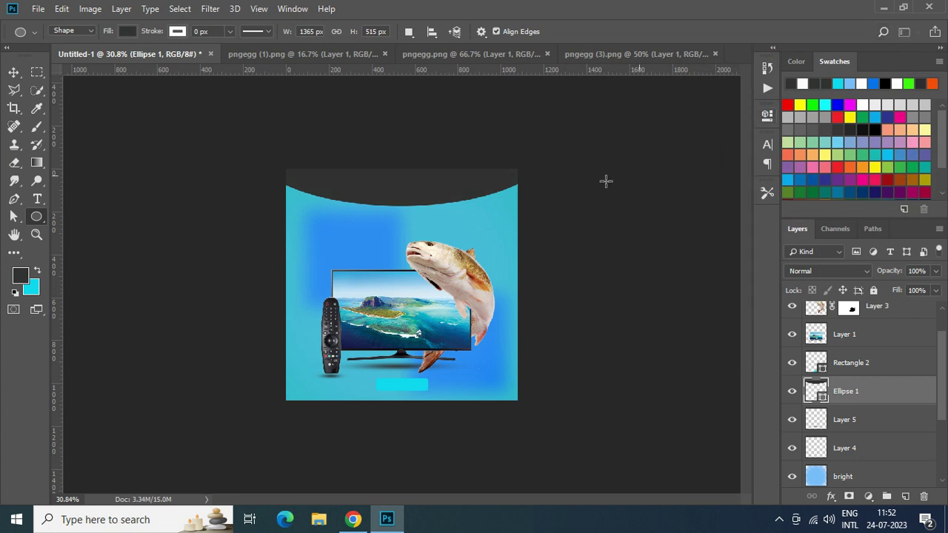
- Recolour the ellipse with a saturated bright blue, starting from the blue of the poster's blurred square
double_click(815, 390)
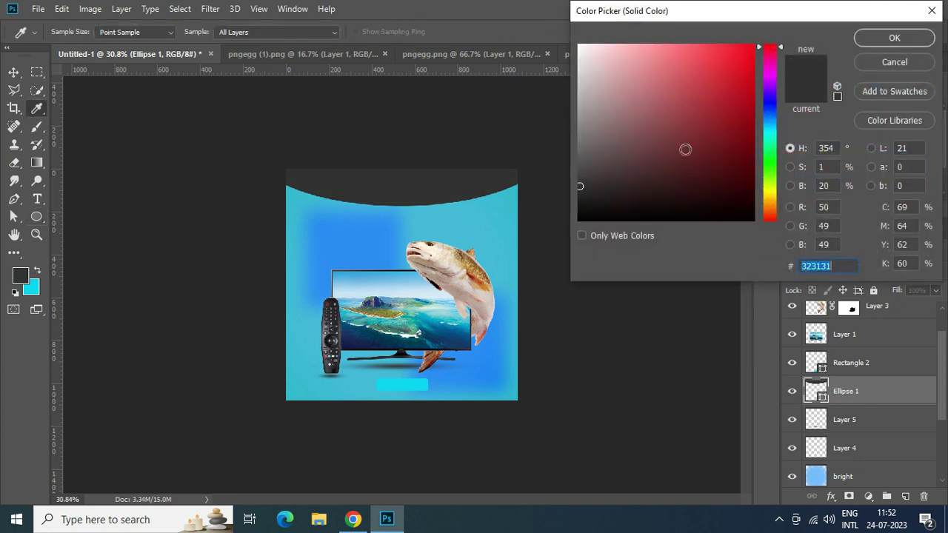
click(724, 59)
click(621, 146)
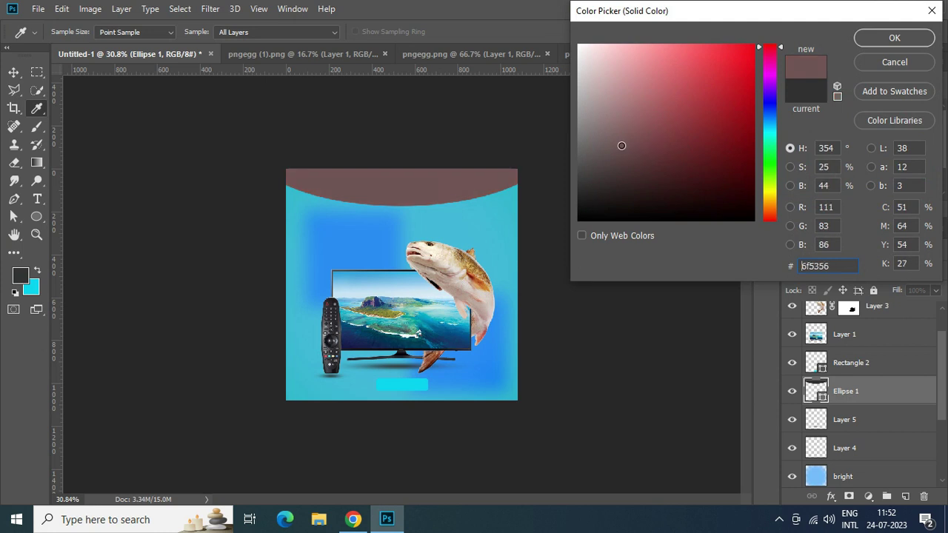
click(394, 236)
click(751, 86)
drag(750, 86, 746, 44)
click(865, 35)
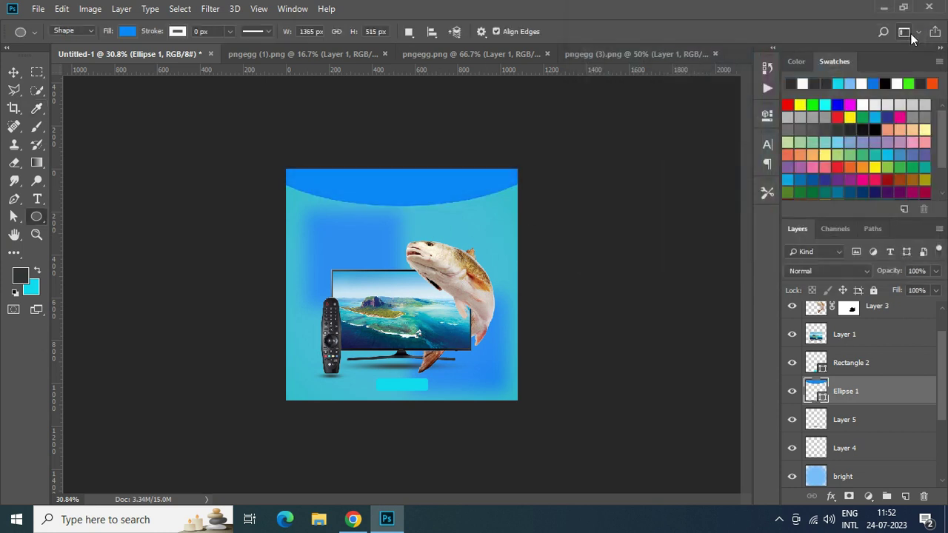
- Convert the blue ellipse to a smart object and soften it with a strong Gaussian Blur
key(ctrl+0)
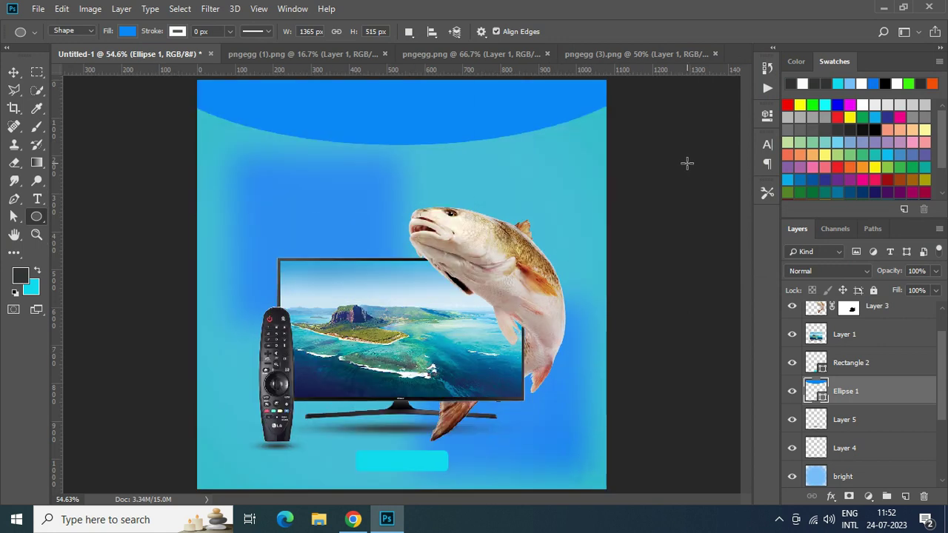
click(210, 8)
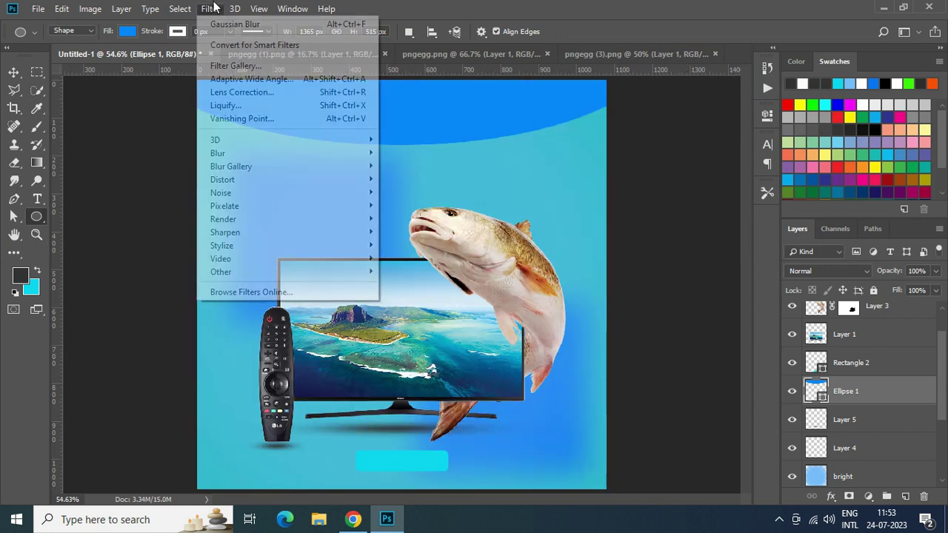
mouse_move(374, 179)
mouse_move(313, 171)
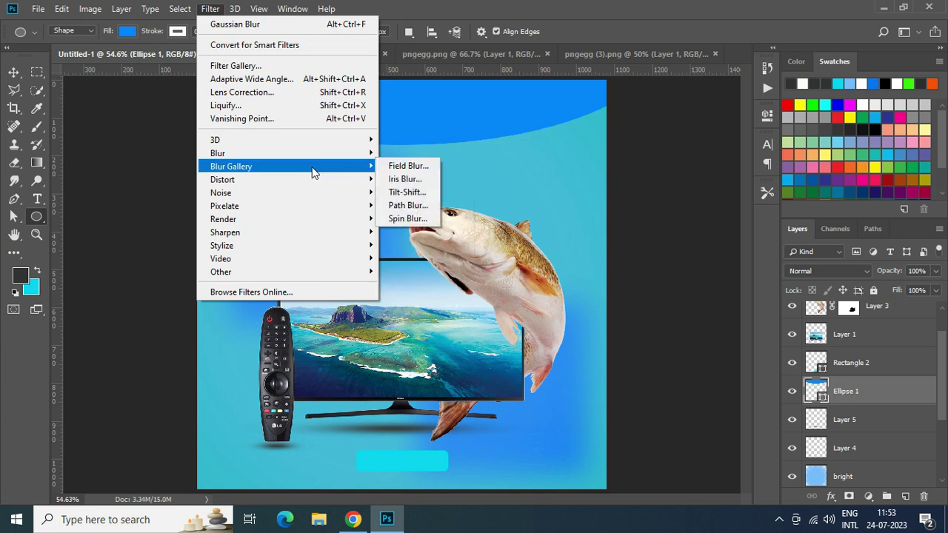
mouse_move(326, 154)
click(393, 205)
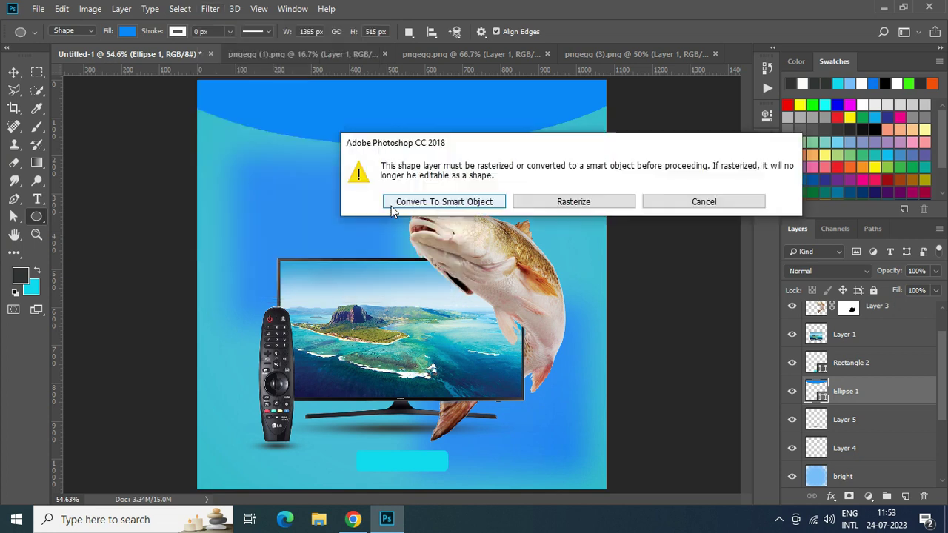
click(479, 209)
drag(695, 225, 747, 221)
click(824, 41)
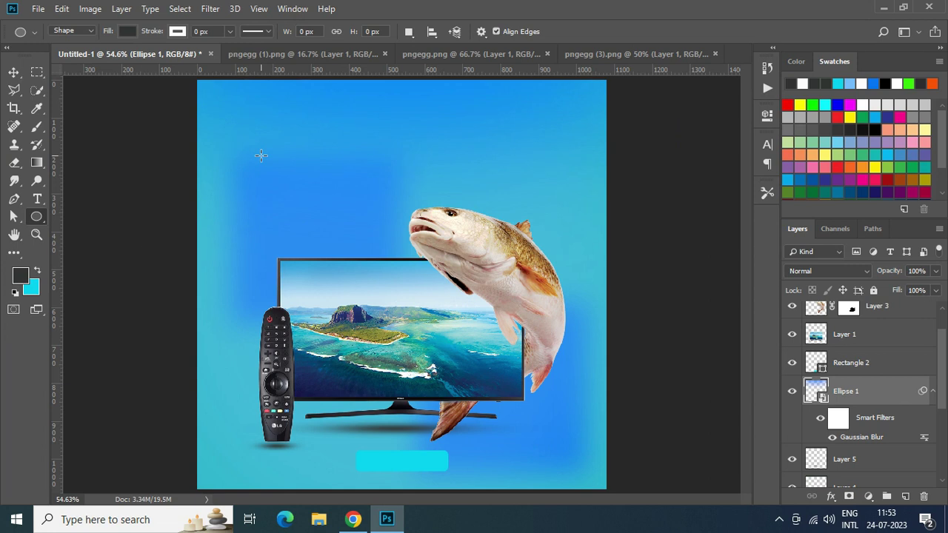
- Open the LG logo image pngegg (4) from the Downloads folder
click(36, 8)
click(97, 40)
click(195, 106)
click(197, 117)
click(198, 132)
click(199, 146)
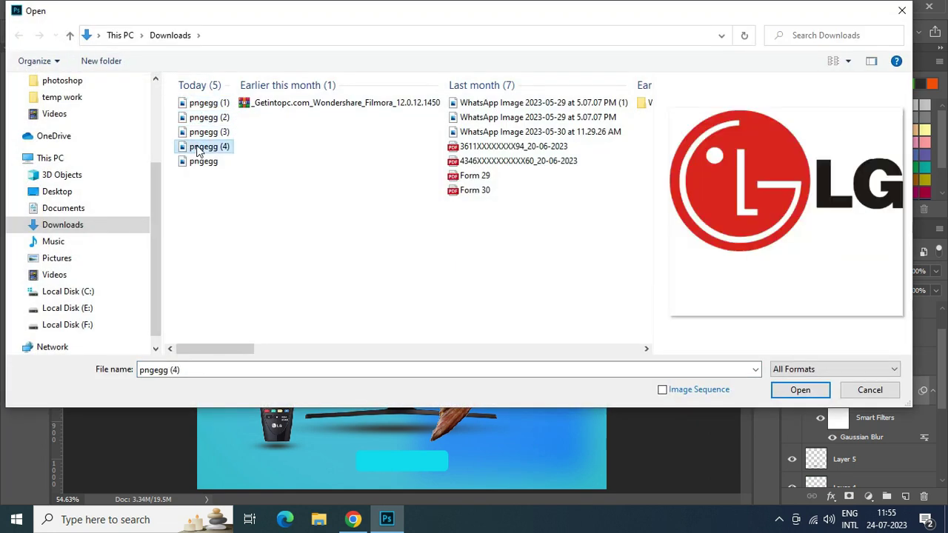
click(786, 391)
- Bring the LG logo into the poster, scale it down and place it in the poster's upper-left corner
key(v)
mouse_move(286, 156)
mouse_down()
mouse_move(95, 105)
mouse_move(107, 54)
mouse_move(244, 165)
mouse_move(286, 212)
mouse_move(291, 152)
mouse_up()
key(ctrl+t)
drag(541, 338, 353, 223)
drag(286, 173, 298, 116)
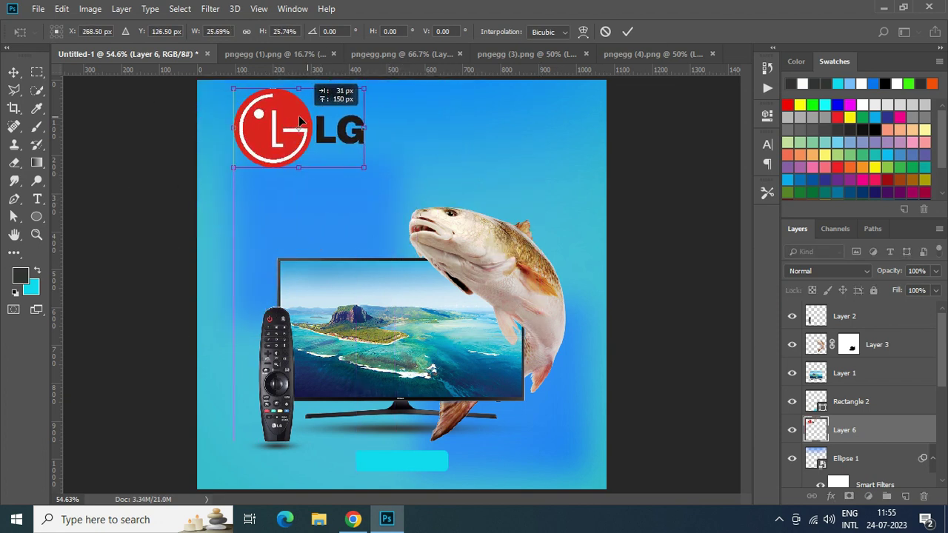
drag(363, 167, 345, 152)
drag(282, 129, 247, 122)
key(Return)
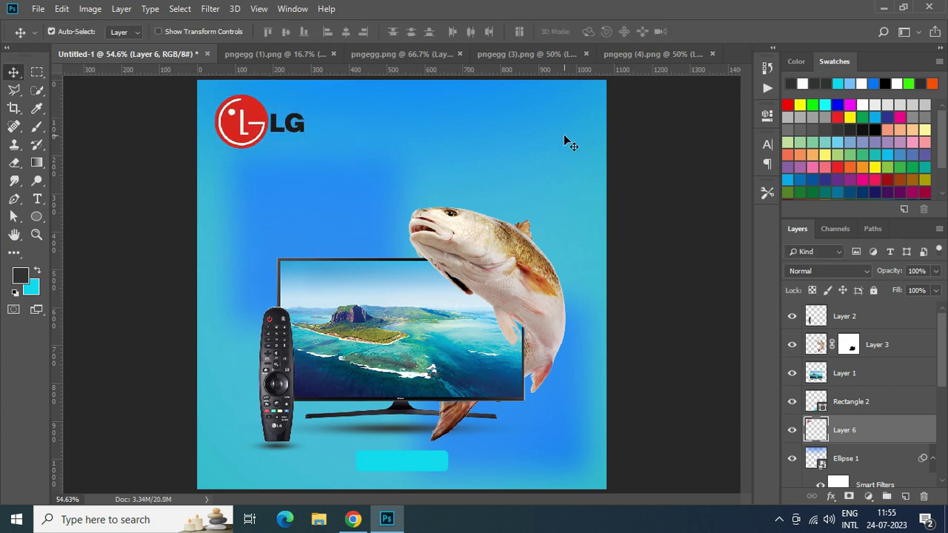
- Add the text "LED SMART TV" in white beside the LG logo near the poster's upper edge
key(t)
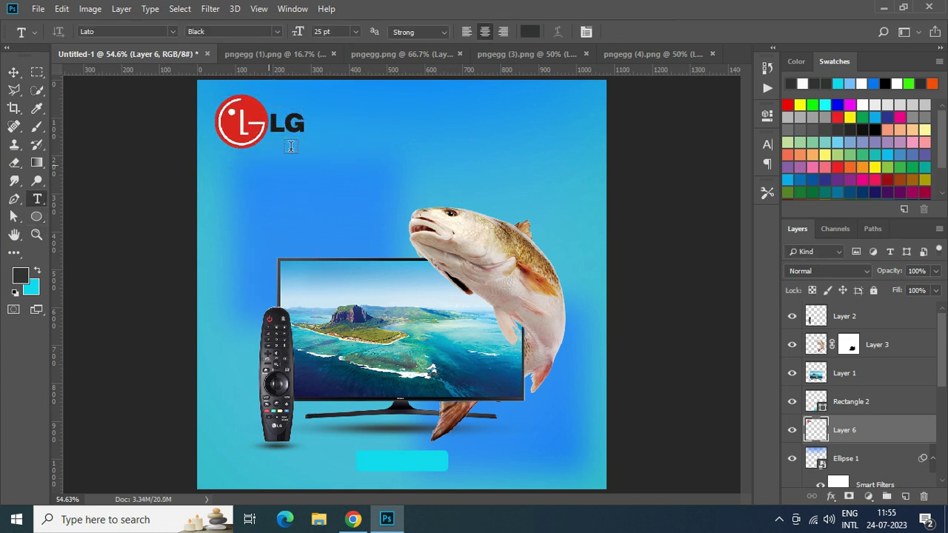
click(527, 32)
click(590, 44)
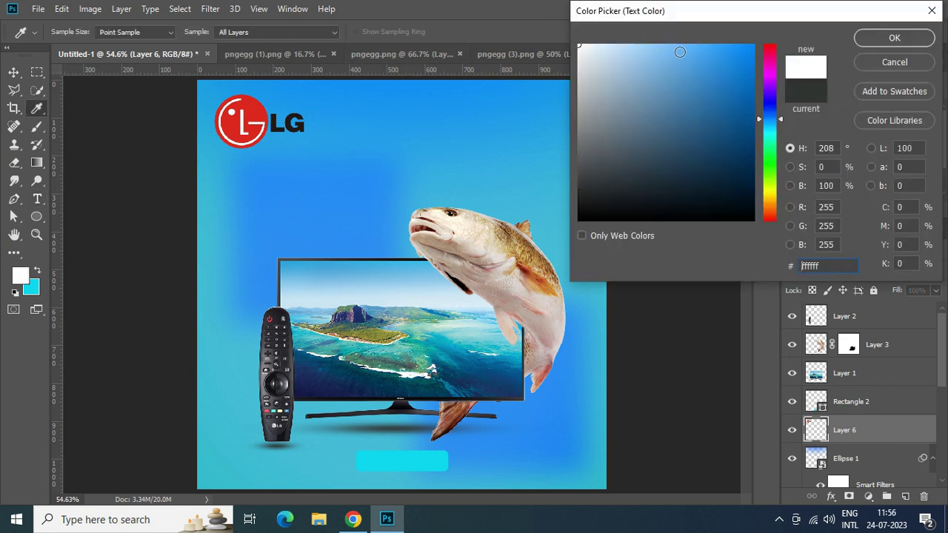
click(889, 37)
click(342, 109)
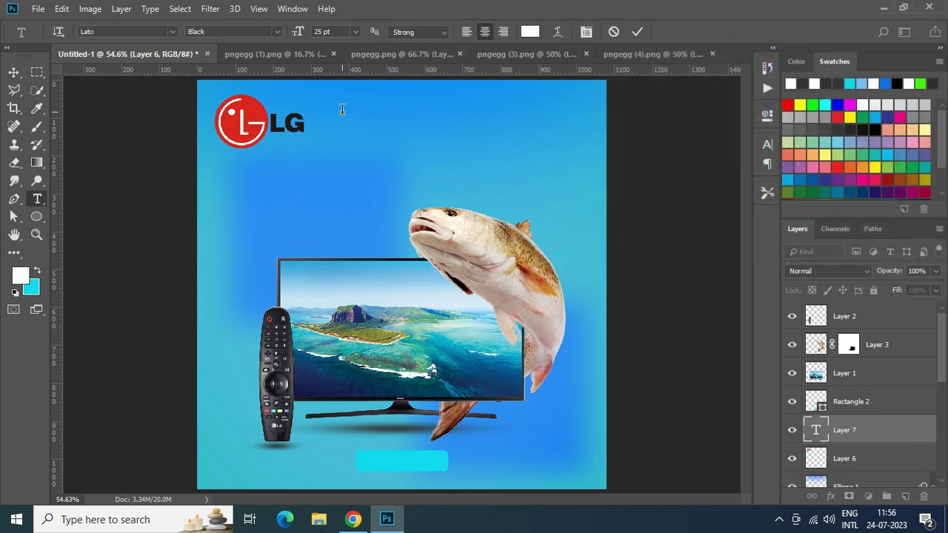
text(LED SMARTT)
key(BackSpace)
text(TV)
- Change the font of the LED SMART TV text to Antonio Bold
click(820, 430)
click(767, 145)
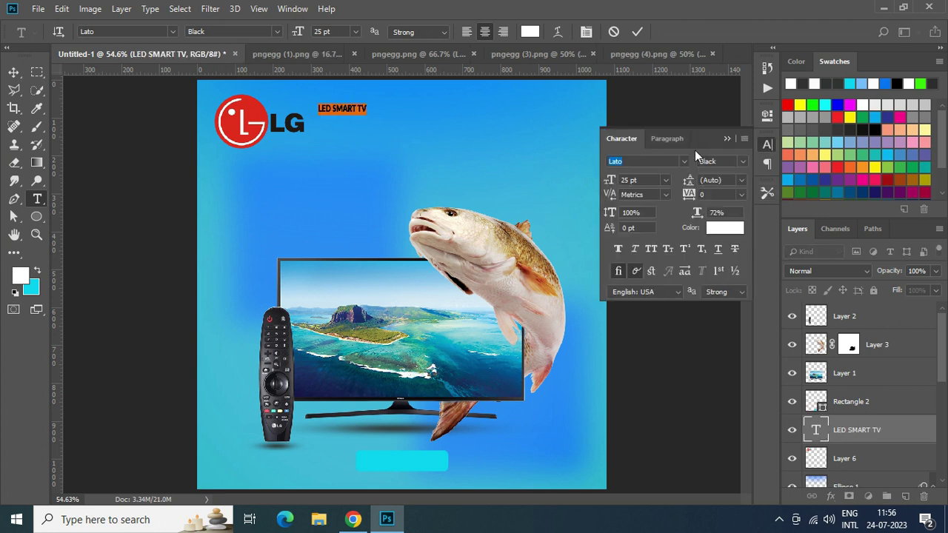
click(674, 161)
click(637, 217)
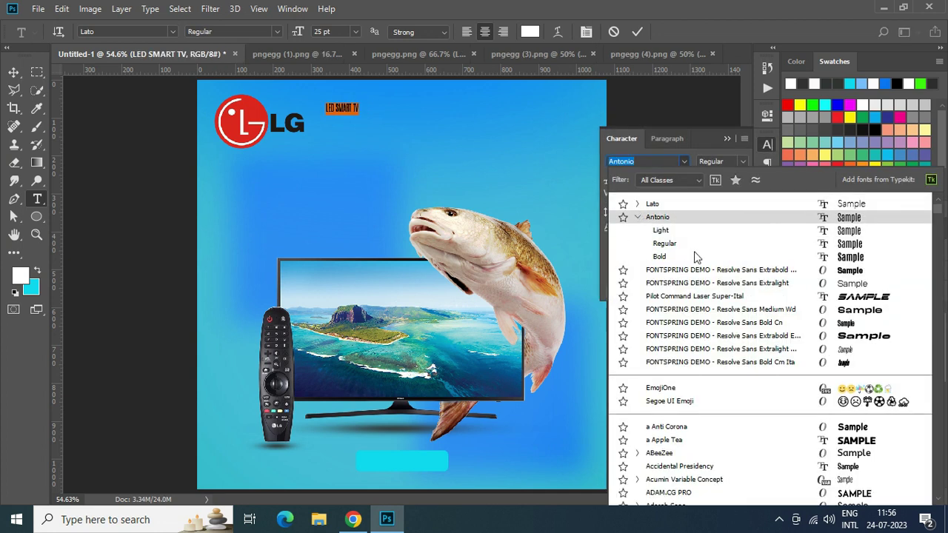
click(759, 259)
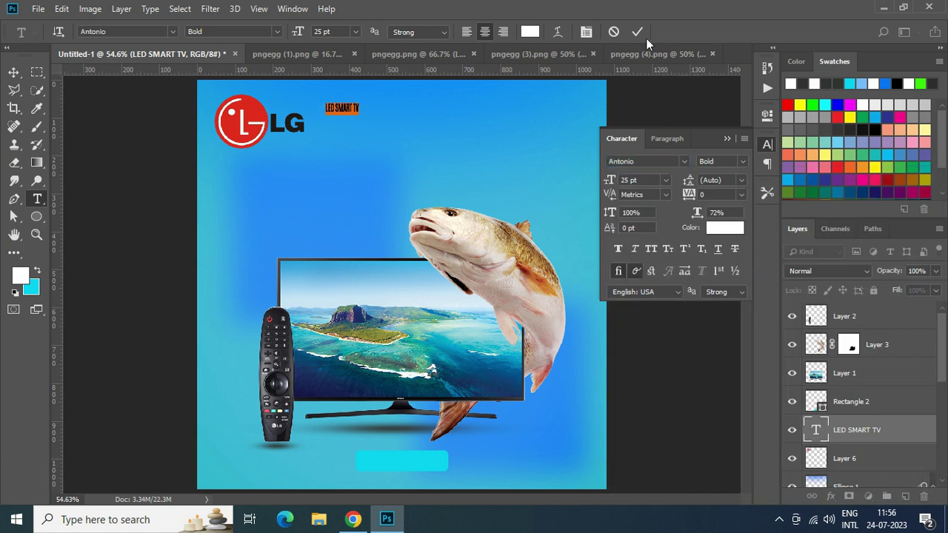
click(636, 31)
- Enlarge the LED SMART TV text to about 73 pt and position it as the headline just right of the LG logo
click(13, 72)
click(61, 8)
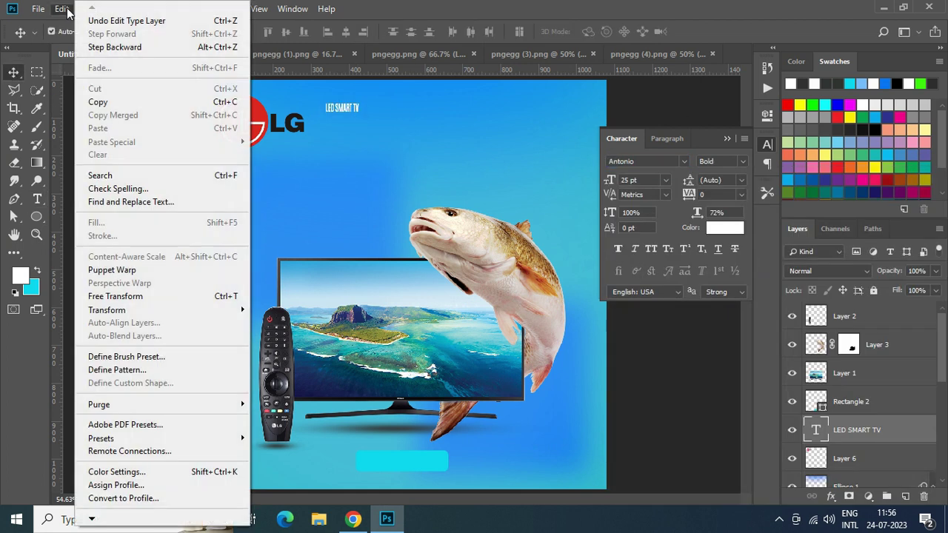
click(113, 291)
drag(356, 113, 455, 114)
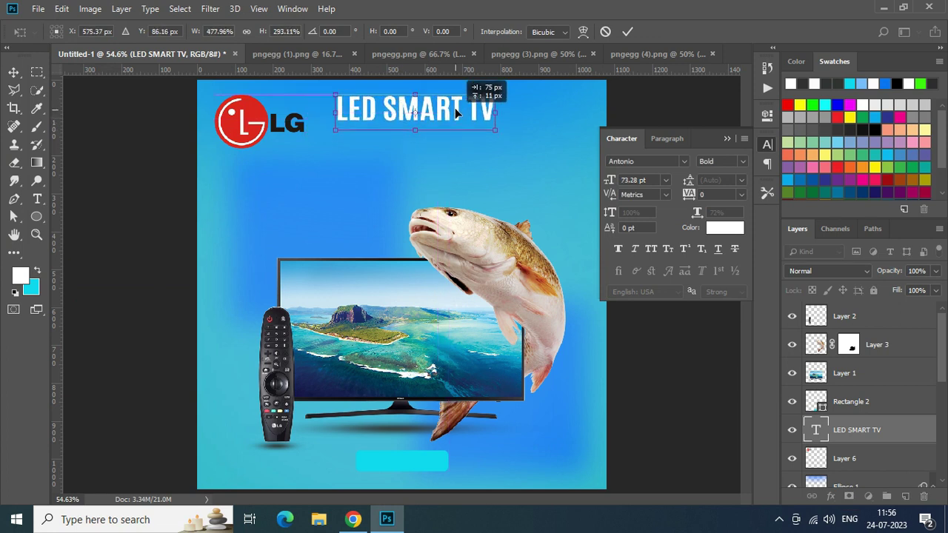
key(Return)
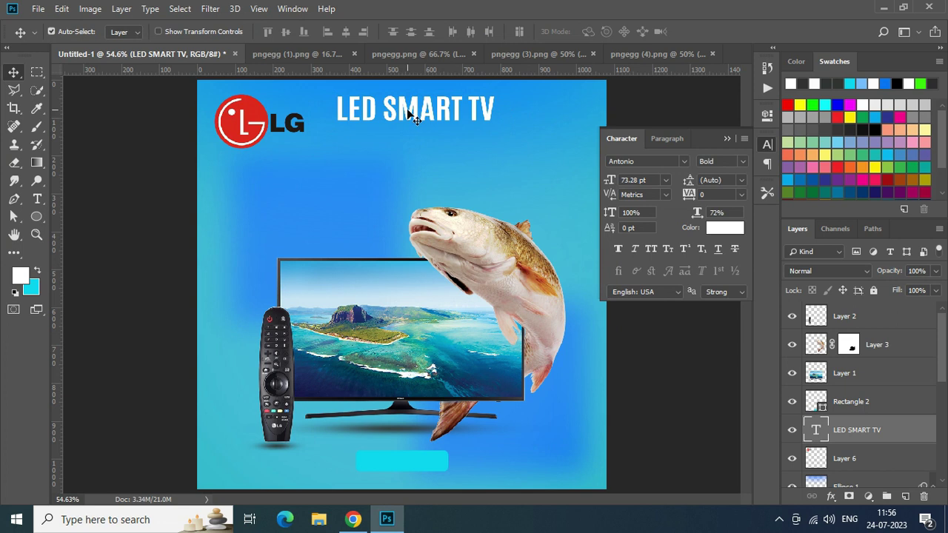
drag(406, 108, 415, 198)
drag(408, 108, 402, 113)
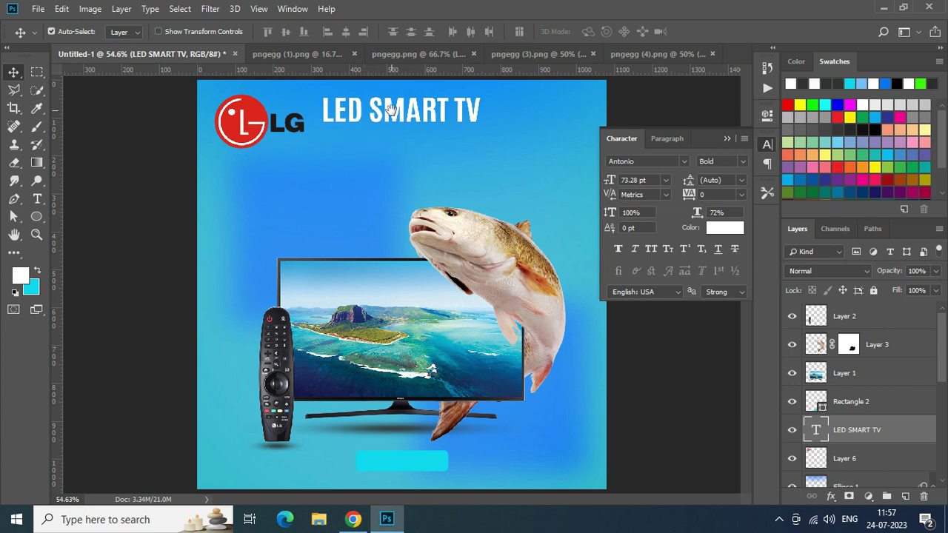
- Duplicate the LED SMART TV headline directly below itself and reduce the copy's font size to 30 pt
drag(393, 113, 400, 153)
text(50)
key(Return)
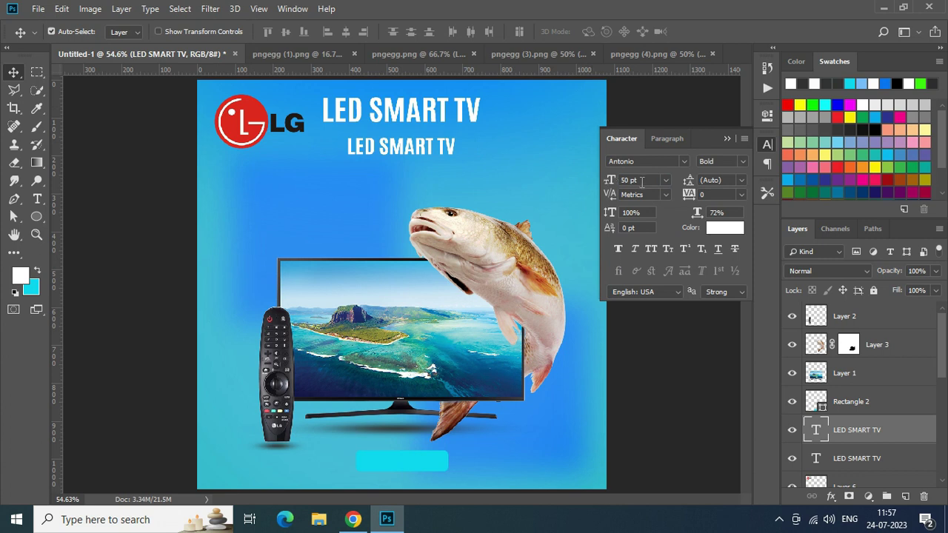
drag(608, 181, 601, 183)
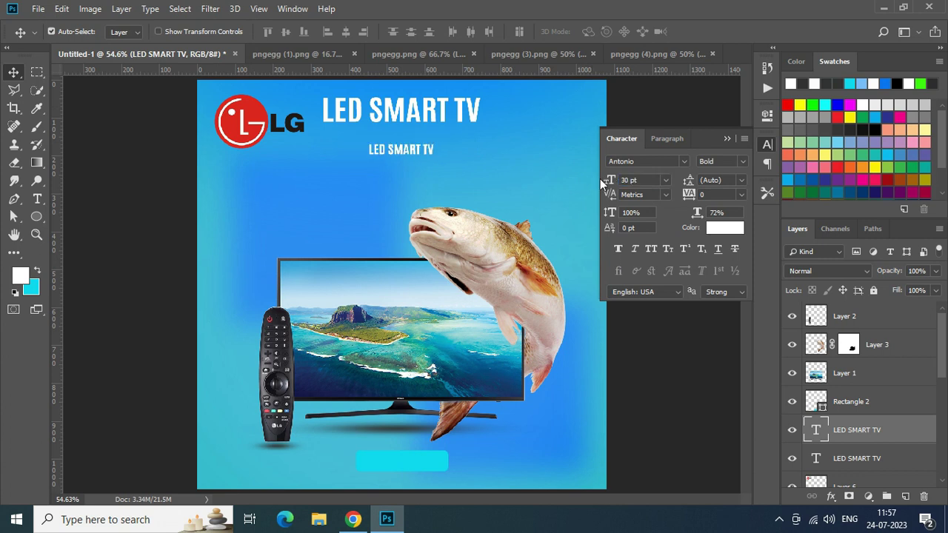
- Replace the wording of the small headline copy with "THE FUTURE OF NEW SPECTATORS"
double_click(817, 431)
text(THE FU)
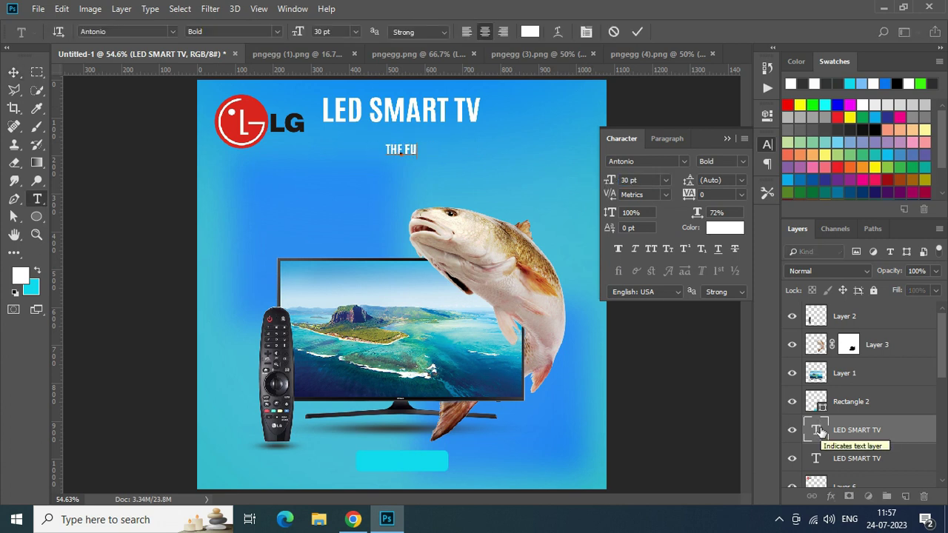
text(TURE)
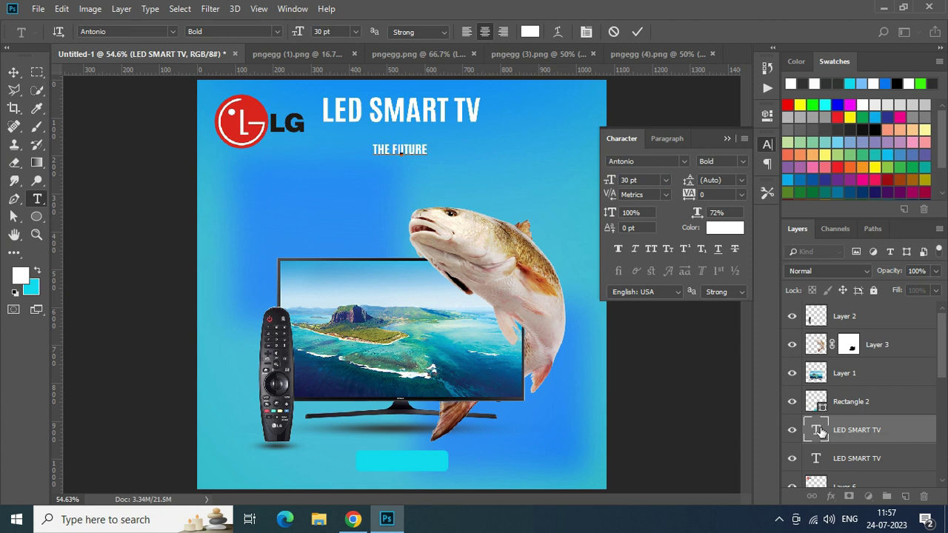
text( OF NEW SPECTATORS)
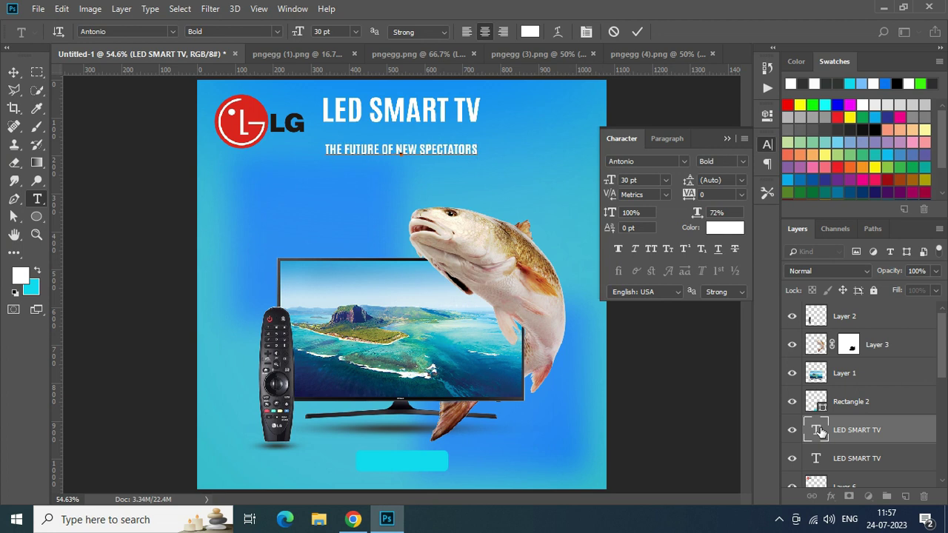
click(639, 32)
key(v)
- Duplicate the tagline below itself and replace the copy's wording with "WITH HIGH DEFINATION PICTURE QUALITY"
mouse_move(444, 150)
mouse_down()
mouse_move(444, 133)
mouse_move(441, 156)
mouse_up()
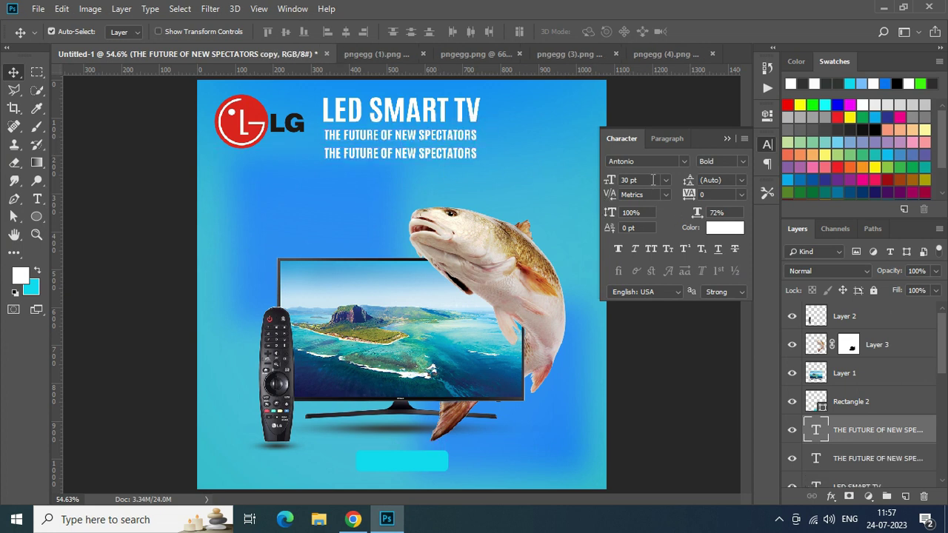
double_click(813, 430)
text(With)
key(BackSpace)
key(BackSpace)
key(BackSpace)
text(ITH HIGH)
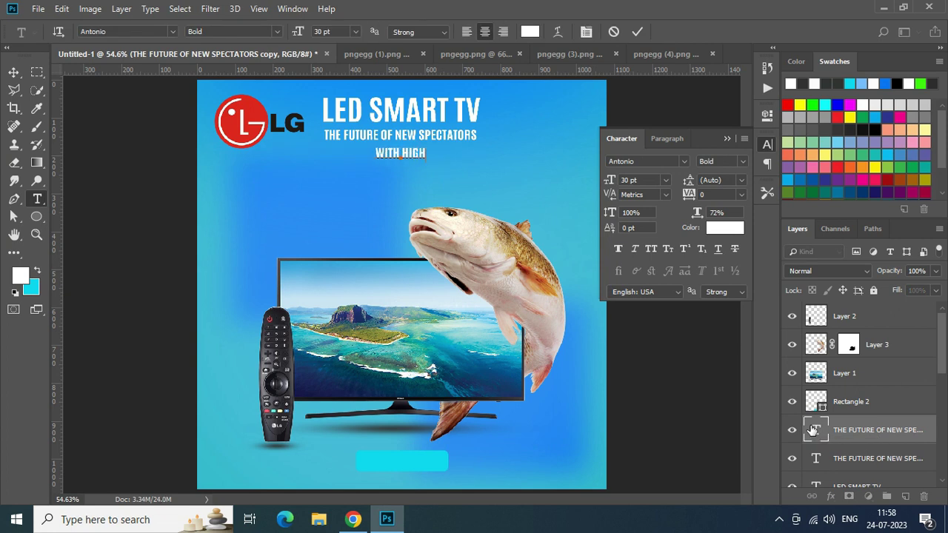
text( DEFINATION PI)
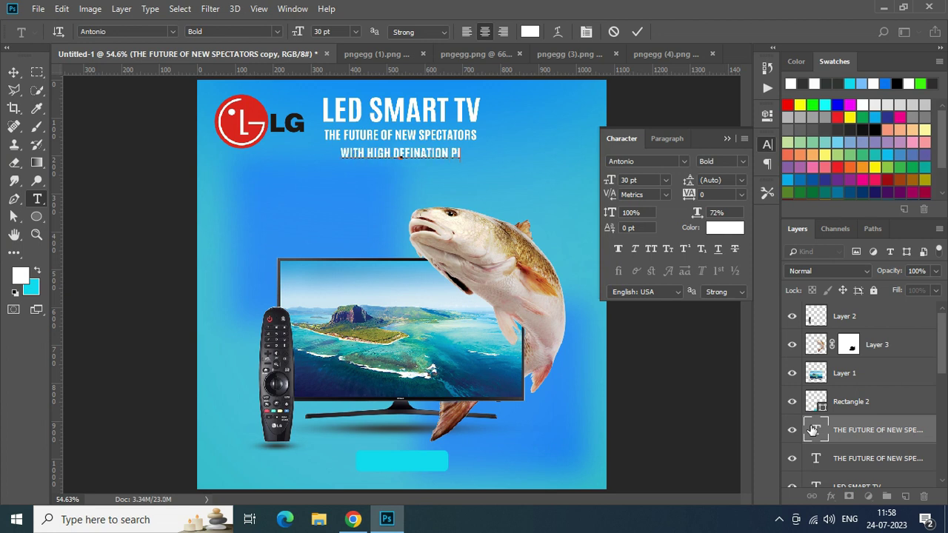
text(CTURE QAU)
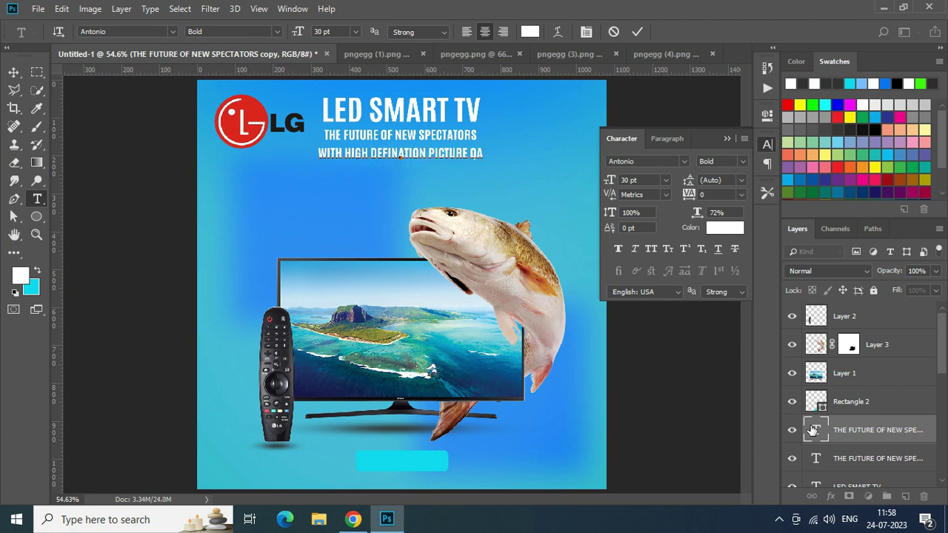
key(BackSpace)
key(BackSpace)
text(UALIRT)
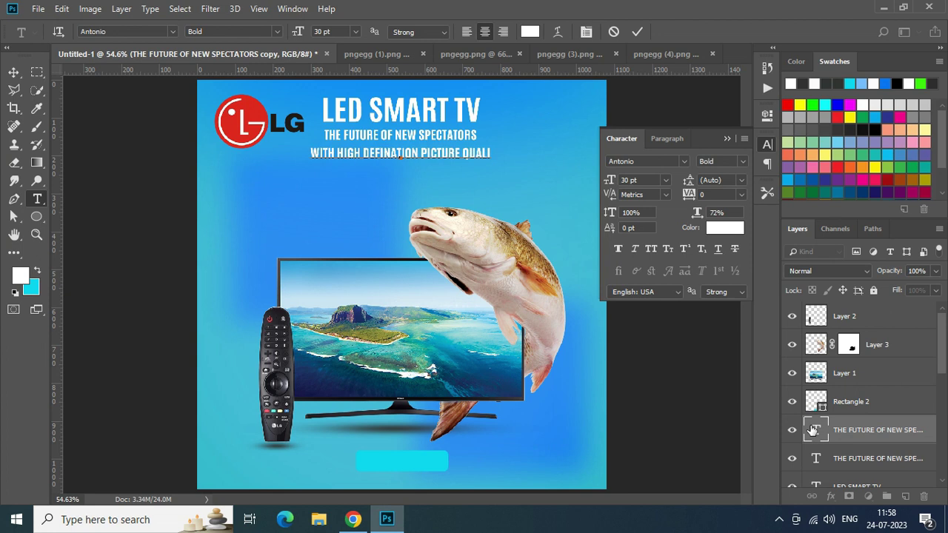
key(BackSpace)
key(BackSpace)
text(TY )
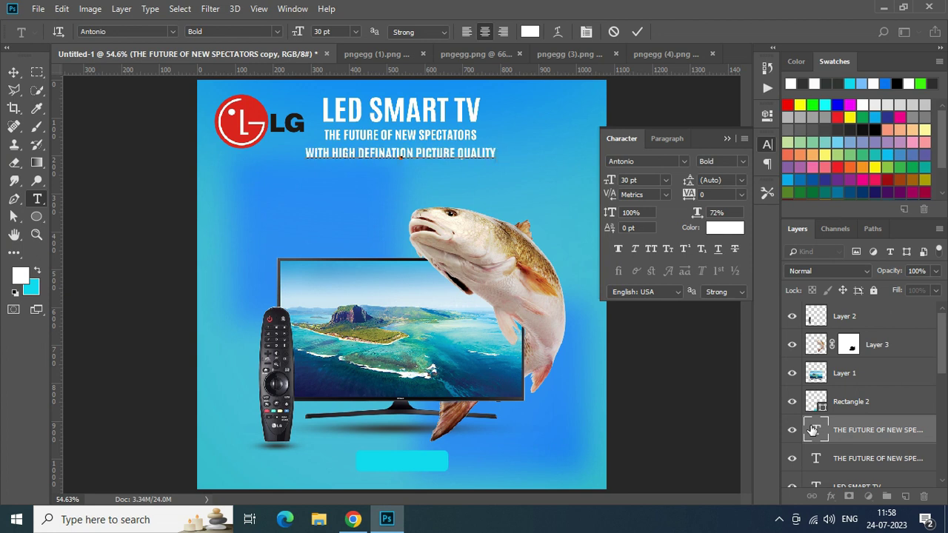
- Continue the description text with a second line reading "& ENHANCED FITURE AND PCITURE QUALITY"
text(& ENHANCED)
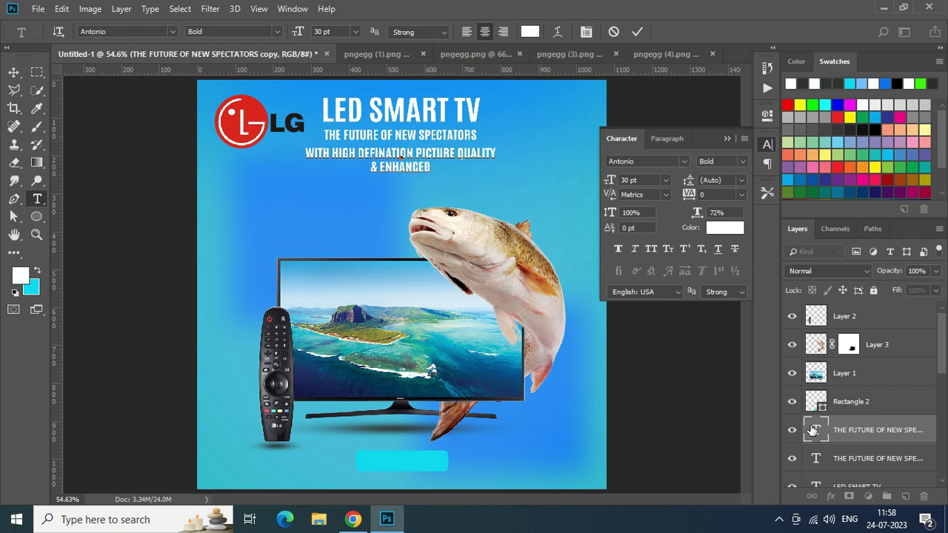
text( FITURE AN)
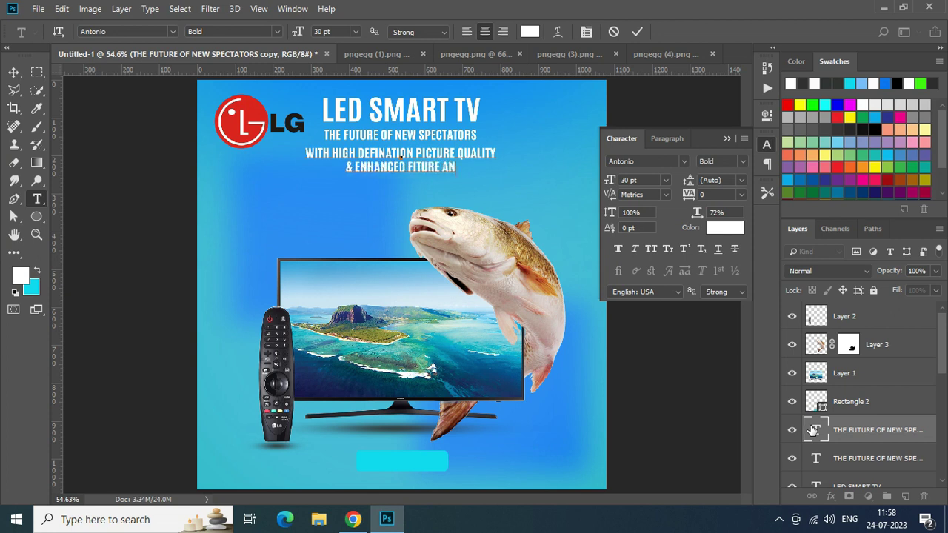
text(D PCITURE QAII)
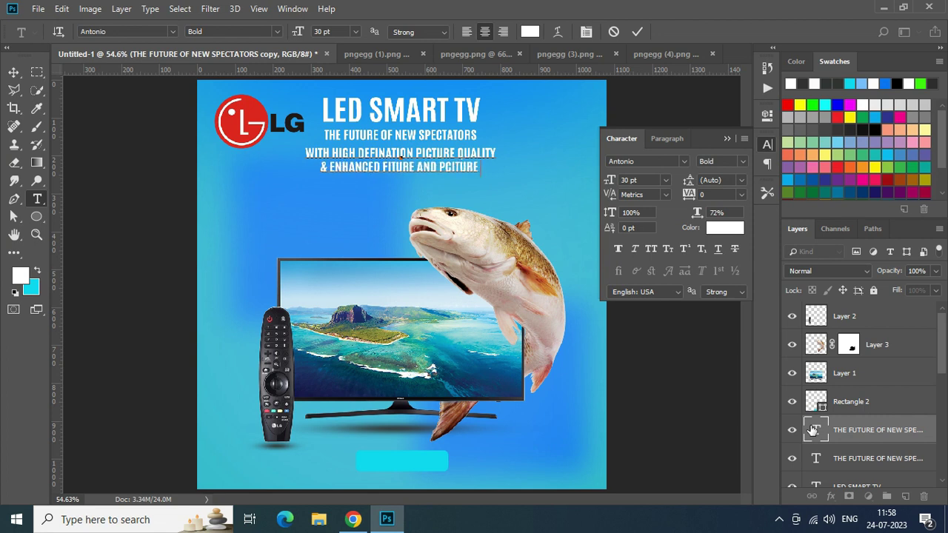
key(BackSpace)
key(BackSpace)
key(BackSpace)
text(UALITY)
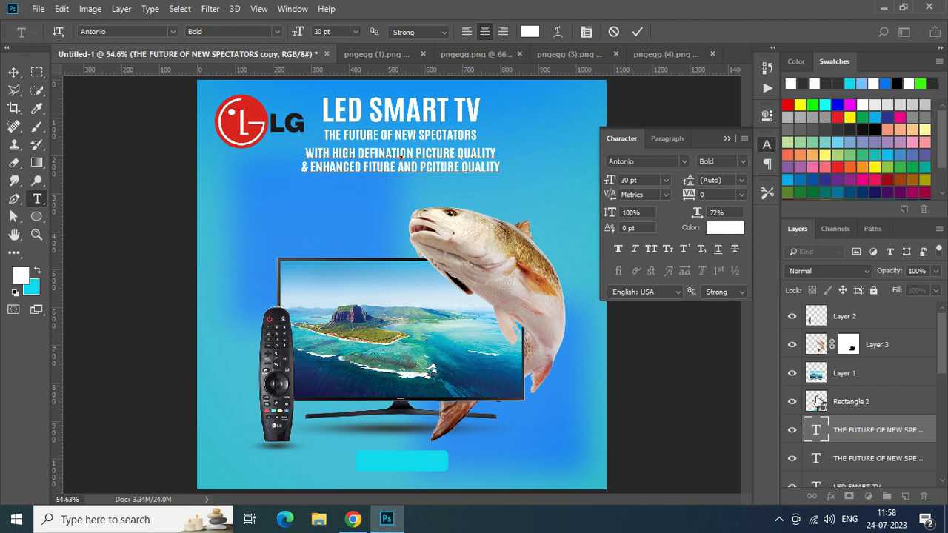
- Set the two-line description to 20 pt and align its left edge with the tagline above
double_click(815, 430)
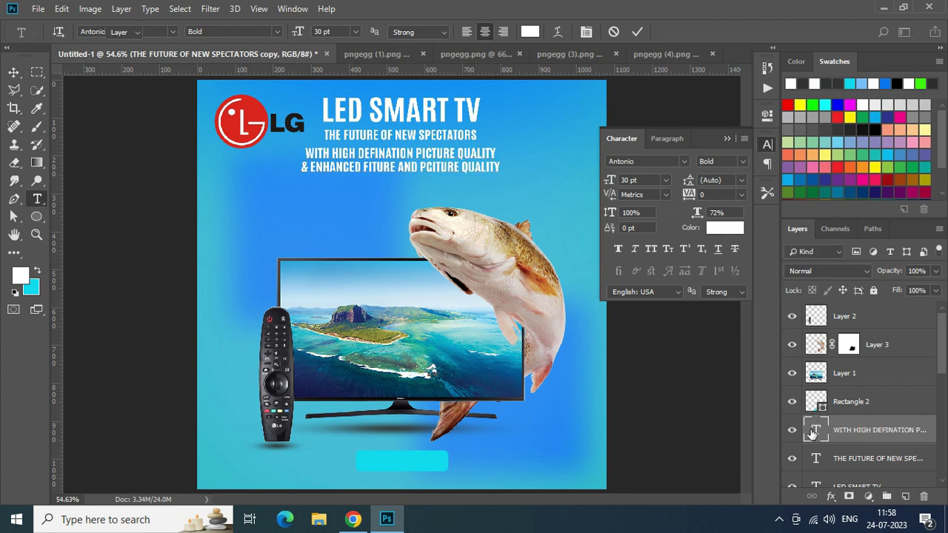
click(296, 31)
key(Return)
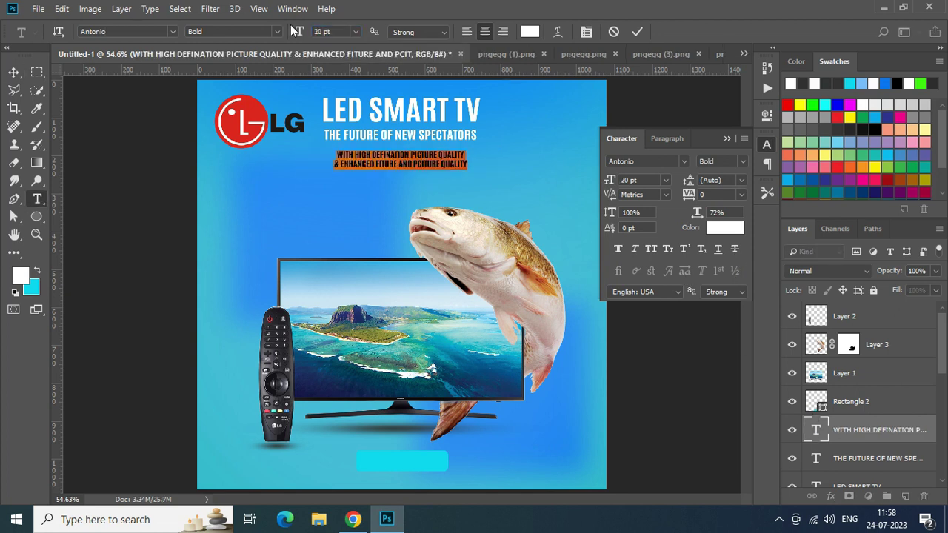
click(637, 31)
key(v)
drag(434, 169, 432, 163)
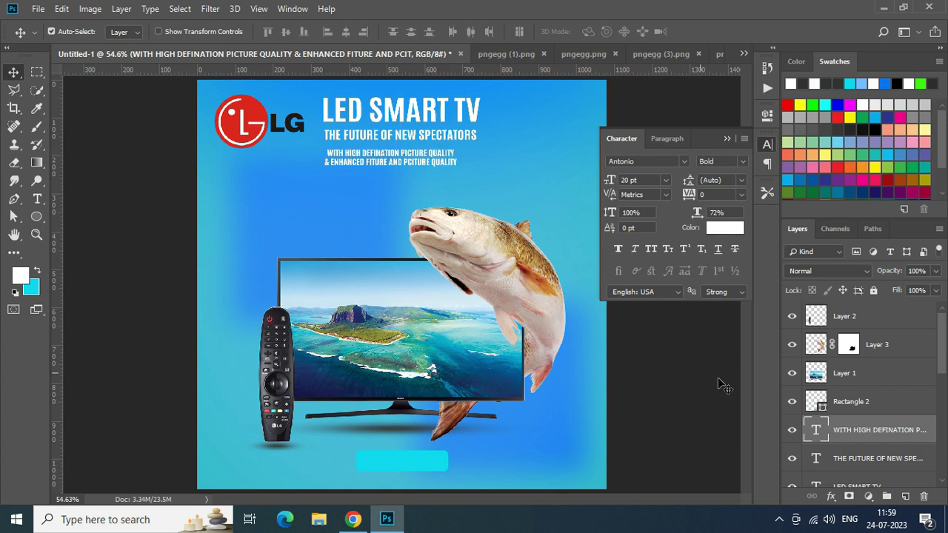
- Remove the line break in the description so that it runs as a single line
double_click(452, 159)
key(BackSpace)
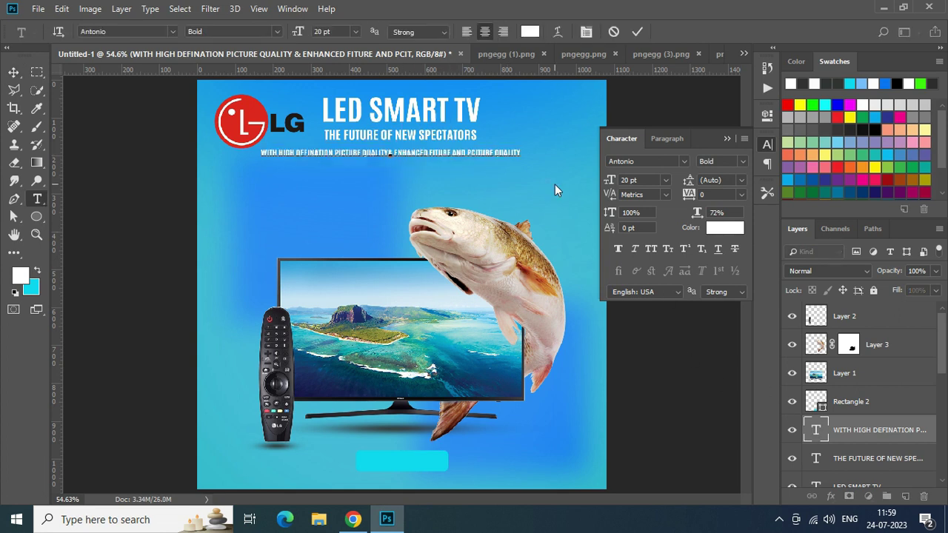
click(638, 31)
- Move the description, tagline and headline down to space the three text lines evenly beneath one another
key(v)
drag(470, 157, 444, 182)
drag(440, 136, 443, 158)
drag(437, 116, 437, 128)
- Draw a straight horizontal white line about 407 px long with a 3 px stroke between the headline and the tagline using the Pen tool
click(283, 178)
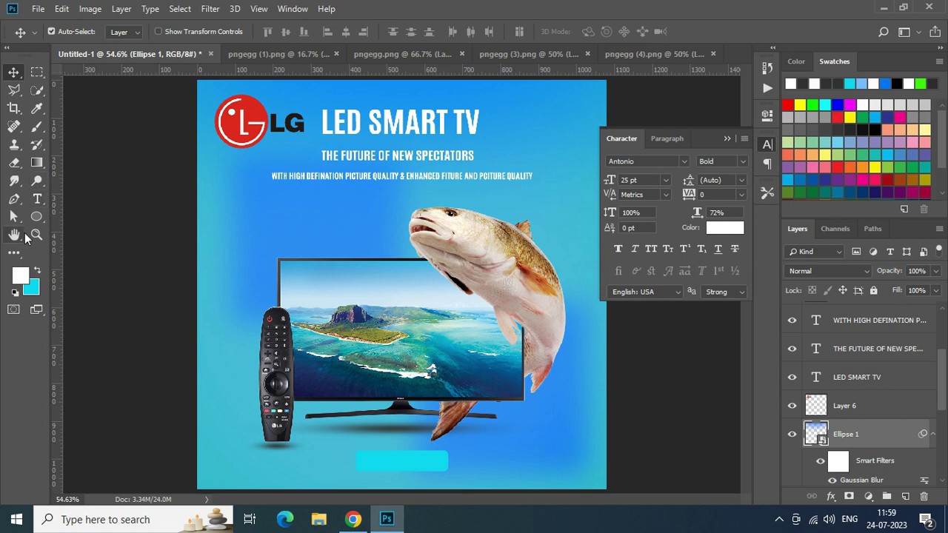
click(33, 214)
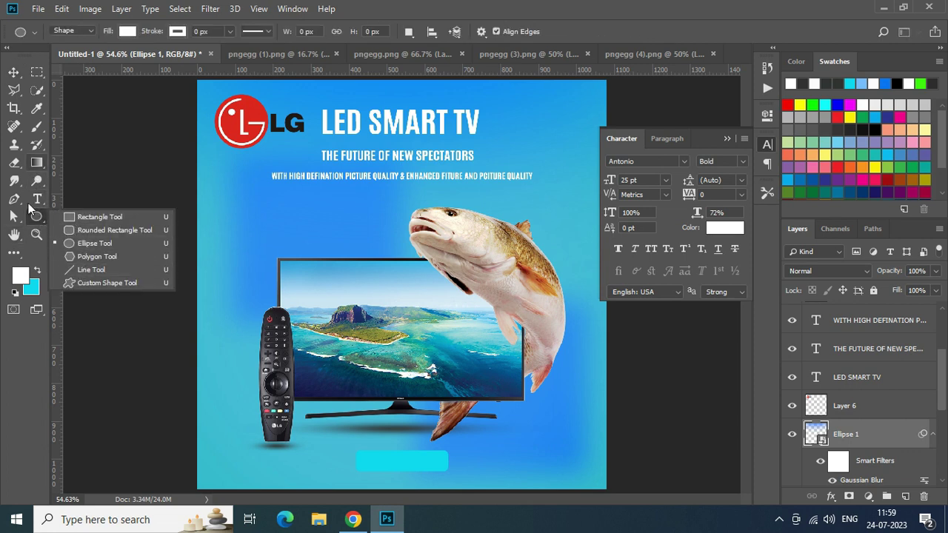
key(p)
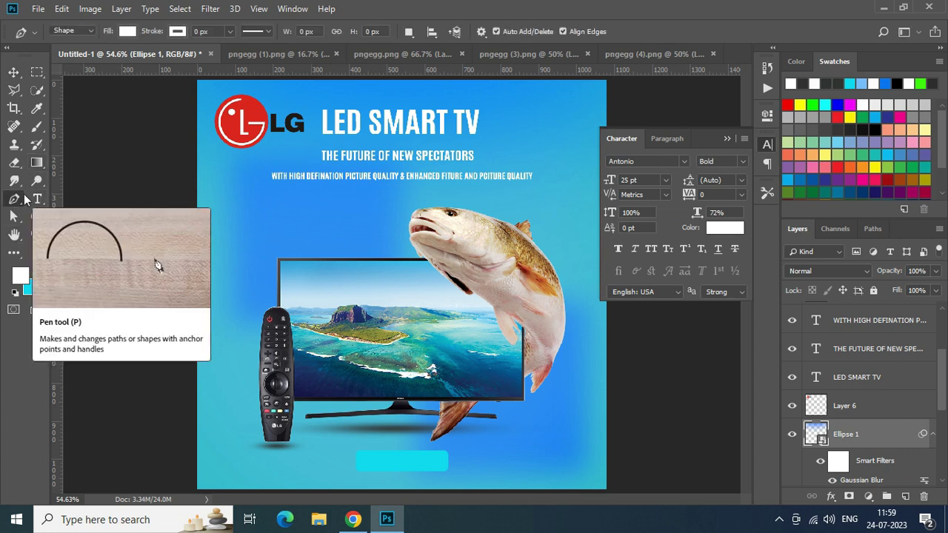
click(322, 140)
click(476, 139)
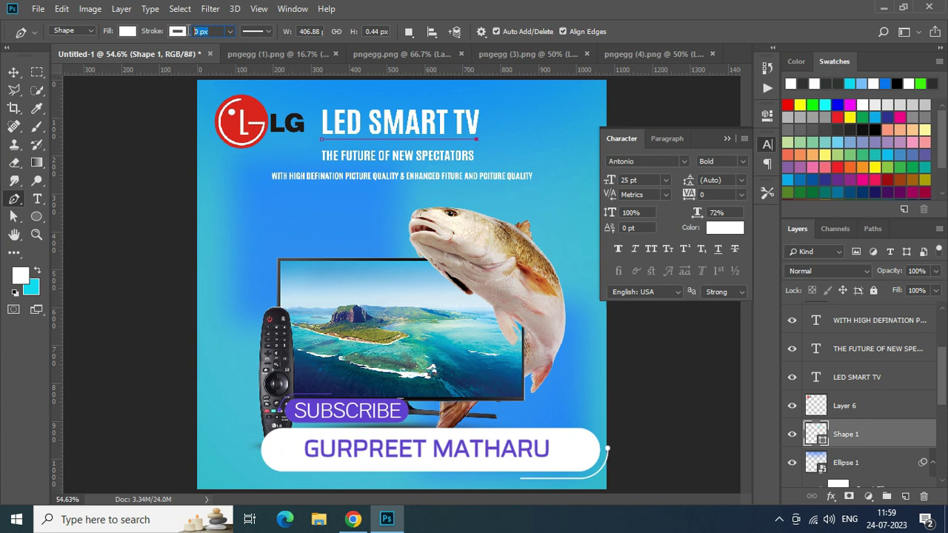
key(Return)
click(14, 72)
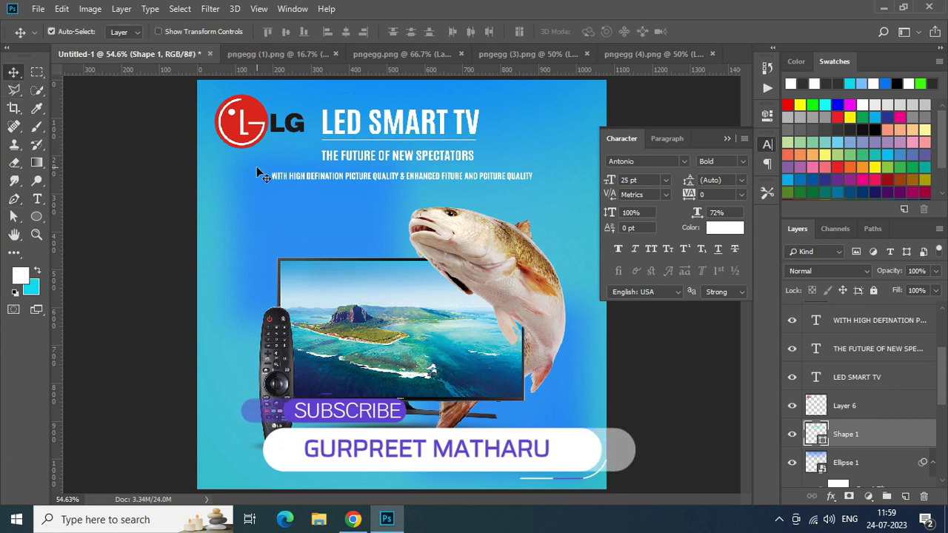
click(9, 201)
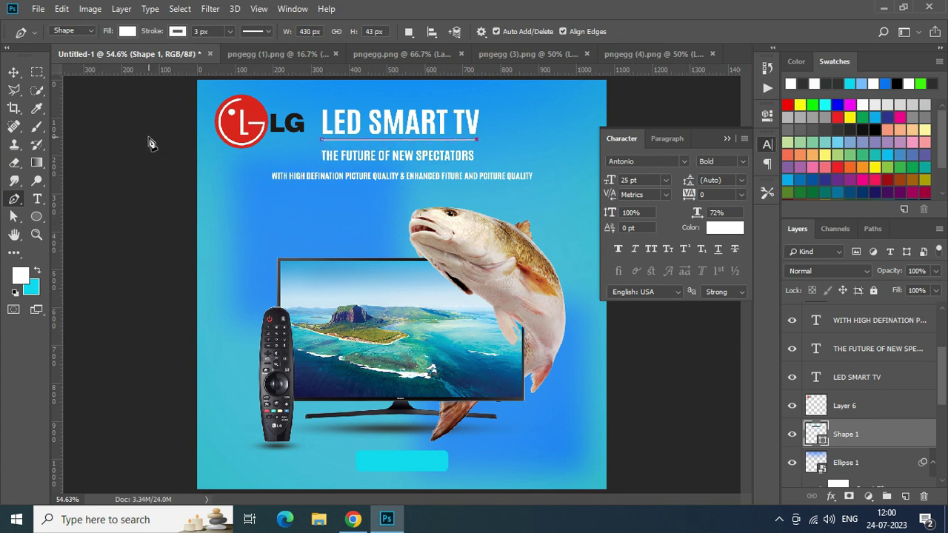
- Draw an open rectangular frame about 731 × 91 px around the description with the Pen tool, leaving its upper edge open at the tagline
key(v)
click(305, 213)
click(233, 209)
click(14, 198)
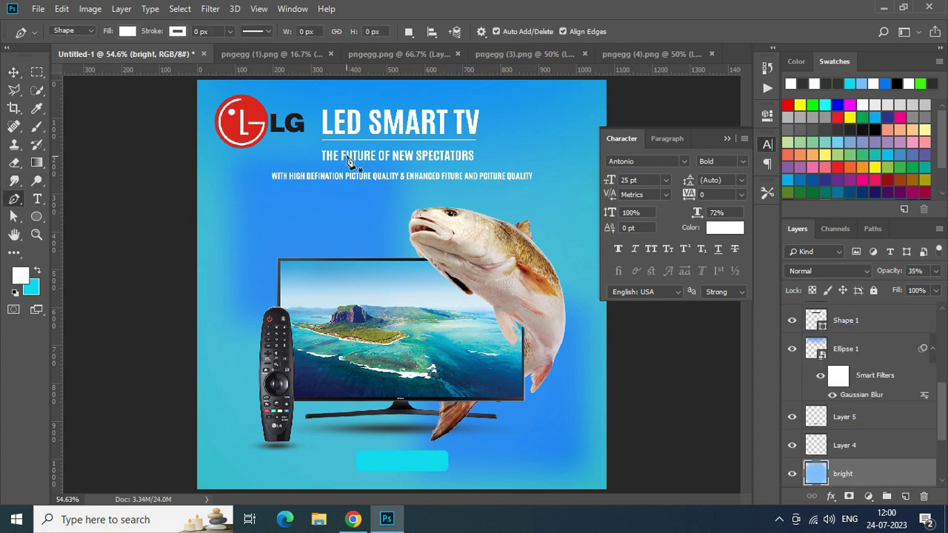
click(313, 156)
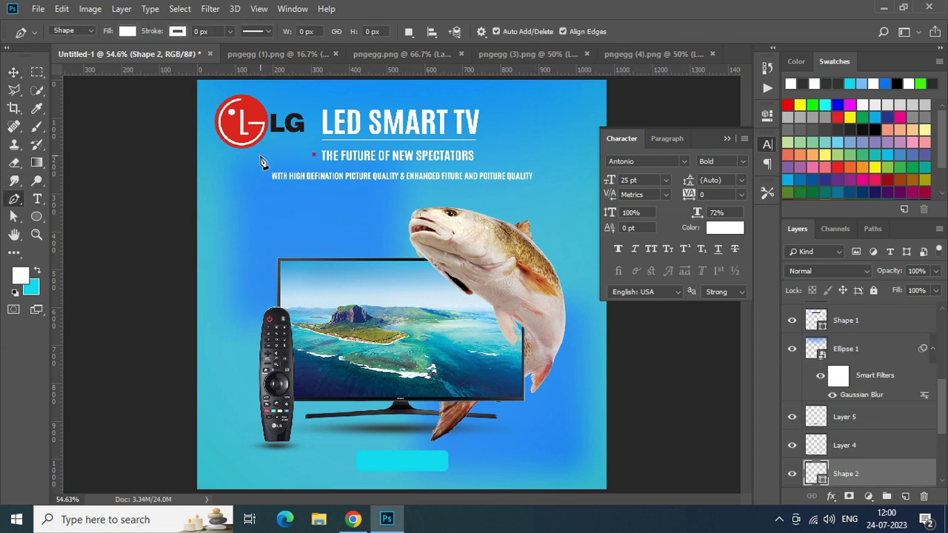
click(261, 155)
click(260, 188)
click(539, 188)
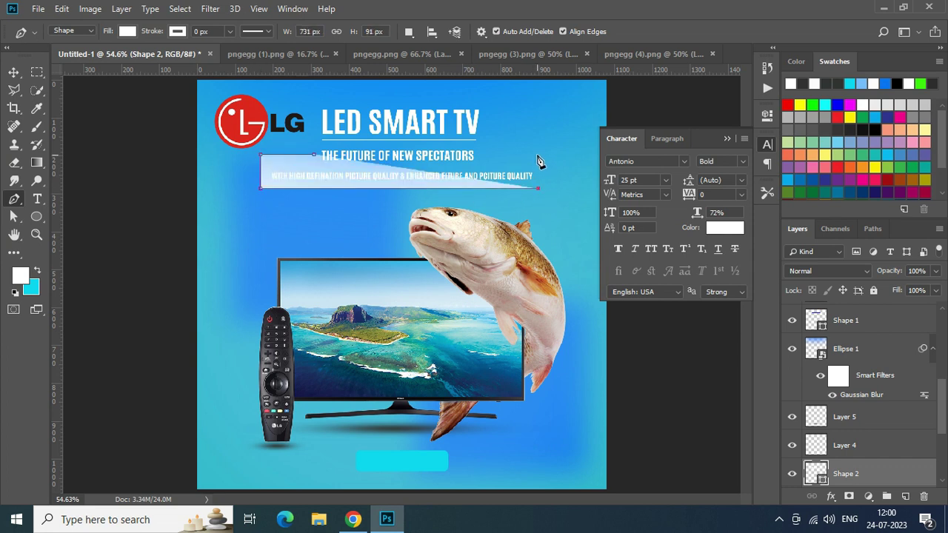
drag(474, 70, 449, 154)
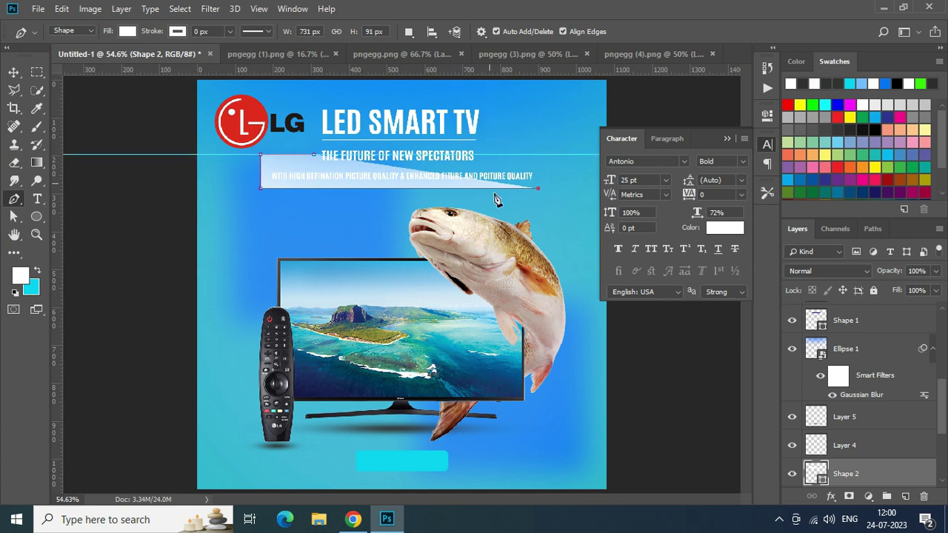
click(538, 156)
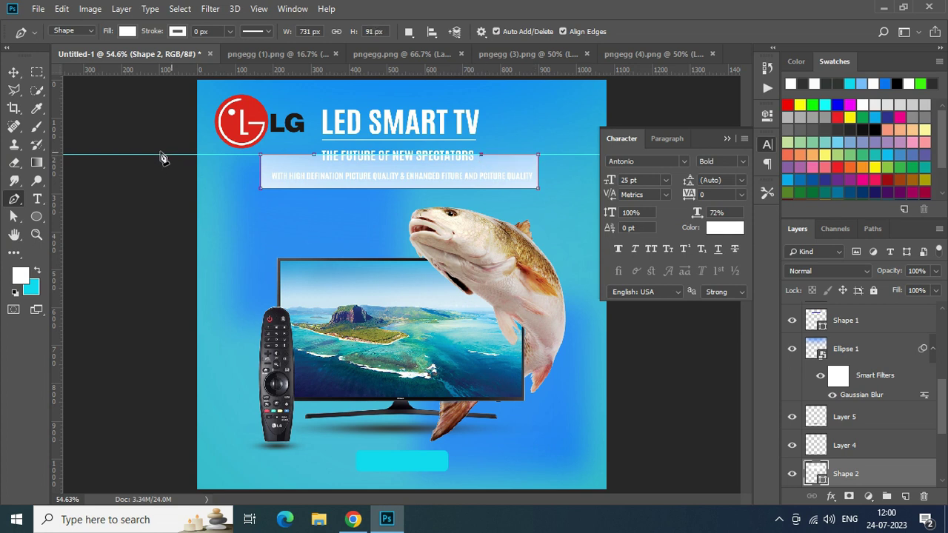
key(v)
drag(119, 156, 118, 70)
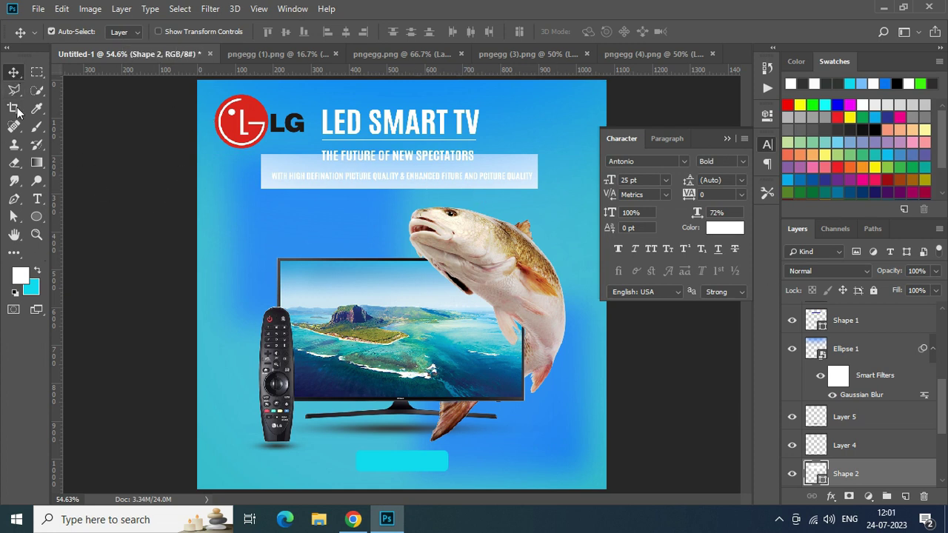
- Remove the frame's fill and give it a white 3 px stroke
click(13, 198)
click(128, 31)
click(69, 60)
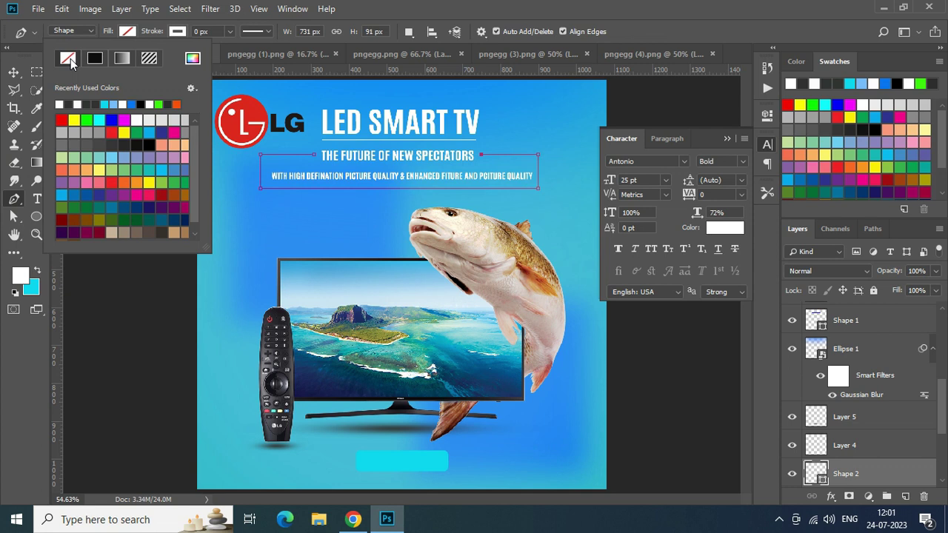
click(183, 29)
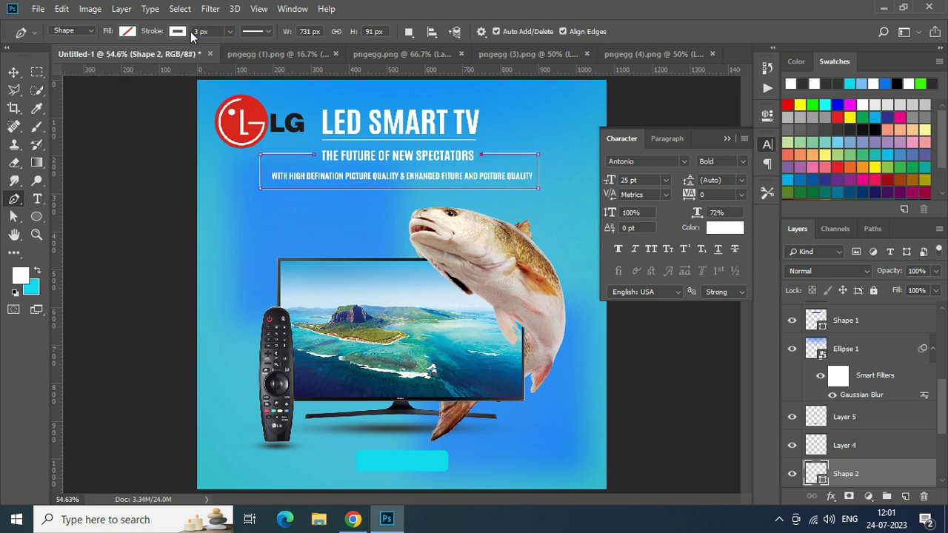
click(13, 72)
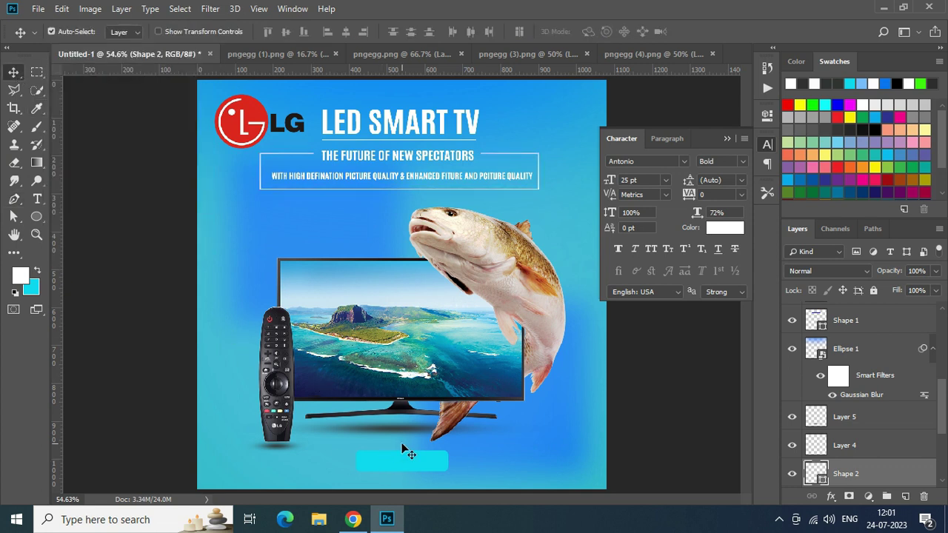
- Select the cyan button and set the text colour to a dark red
click(397, 468)
click(38, 217)
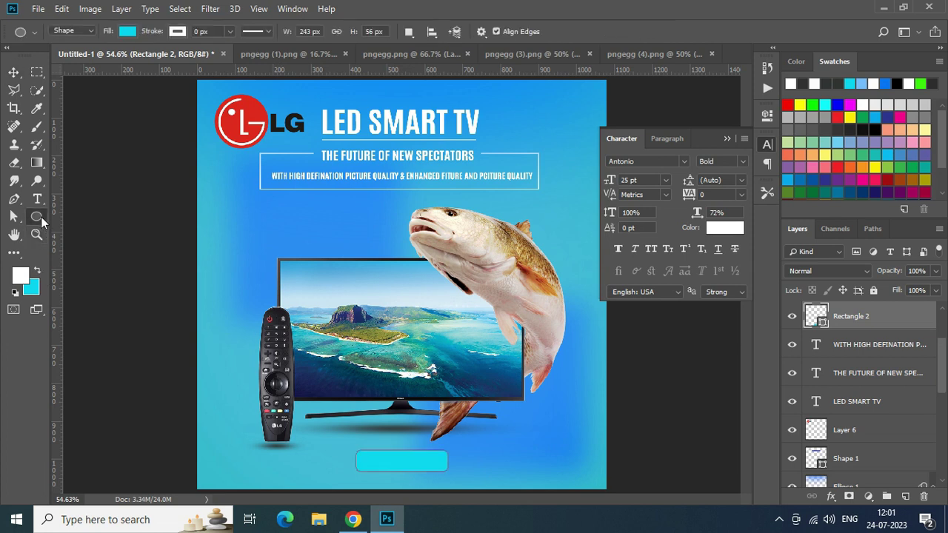
click(726, 228)
click(251, 113)
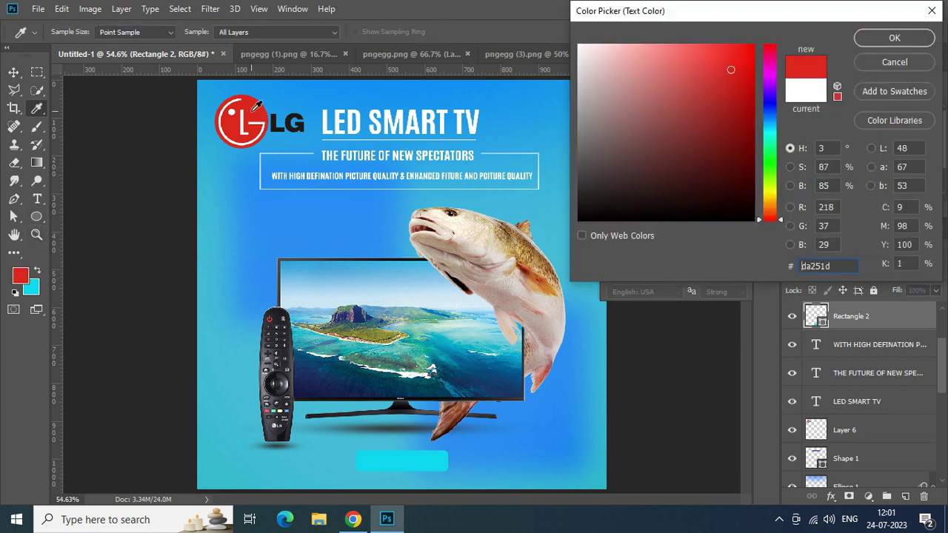
click(875, 41)
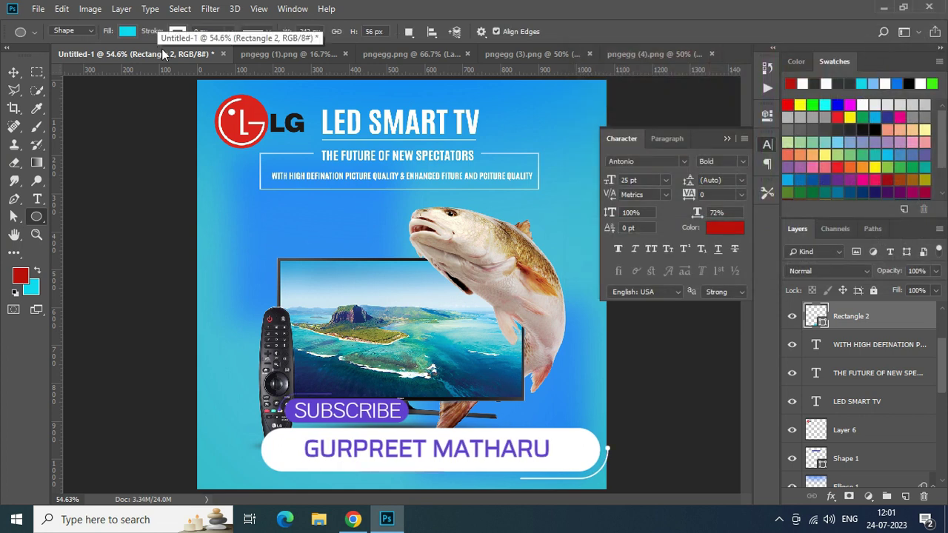
- Try to fill the frame around the description with the red sampled from the LG logo, #da251d
ctrl+click(361, 126)
click(127, 31)
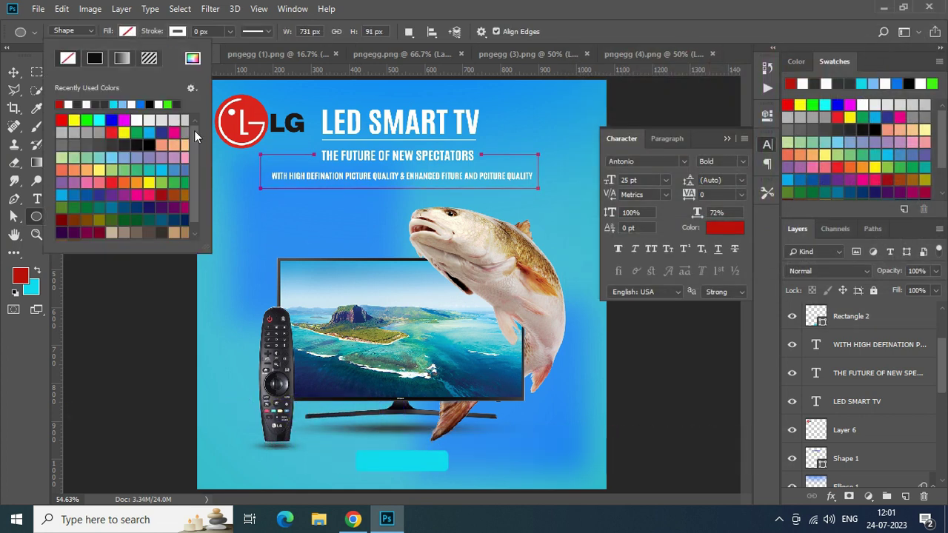
click(192, 57)
click(256, 105)
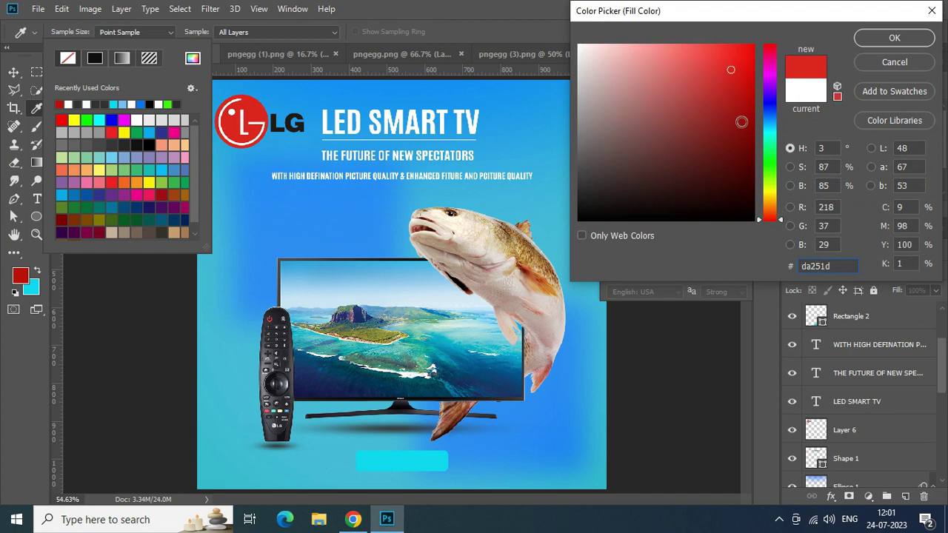
click(870, 43)
key(Escape)
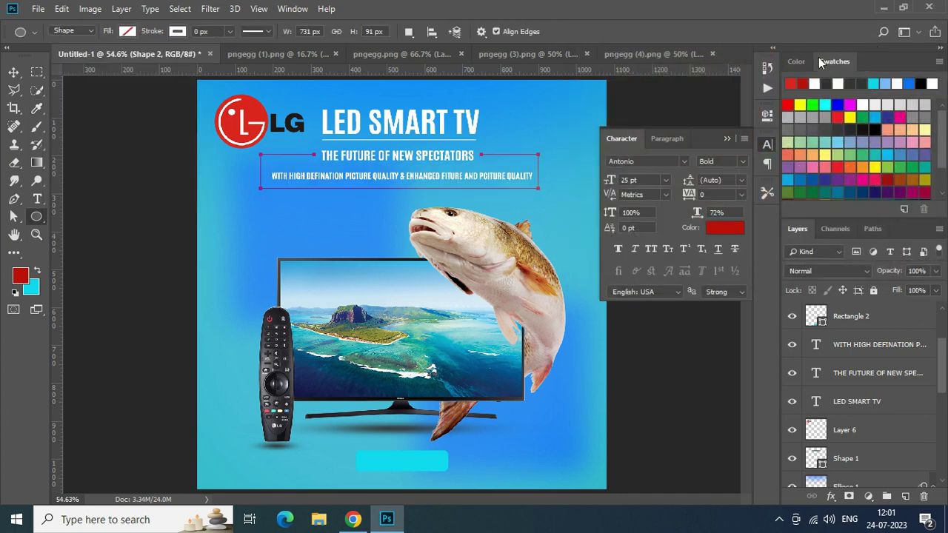
- Select the cyan button again and set the text colour to the bright red #f6150c
click(16, 73)
click(363, 461)
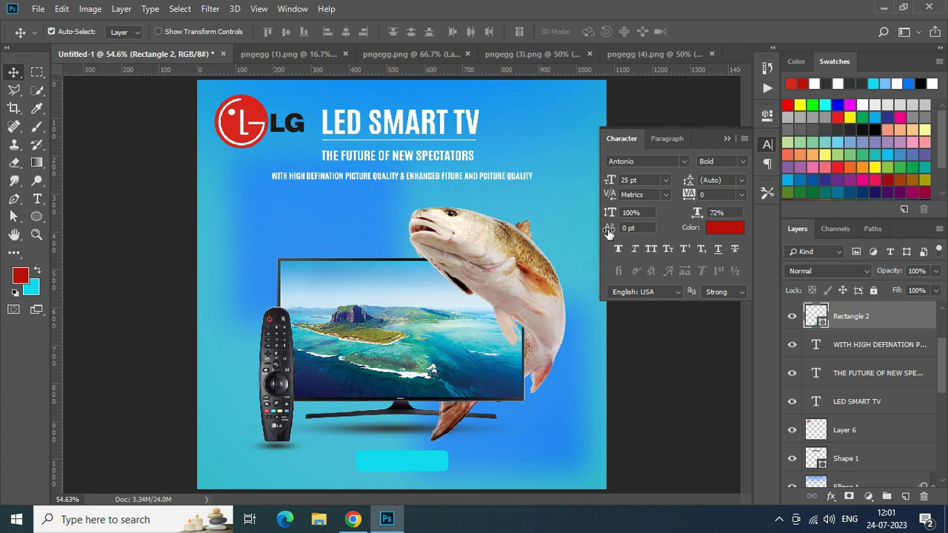
click(733, 231)
click(733, 63)
click(755, 29)
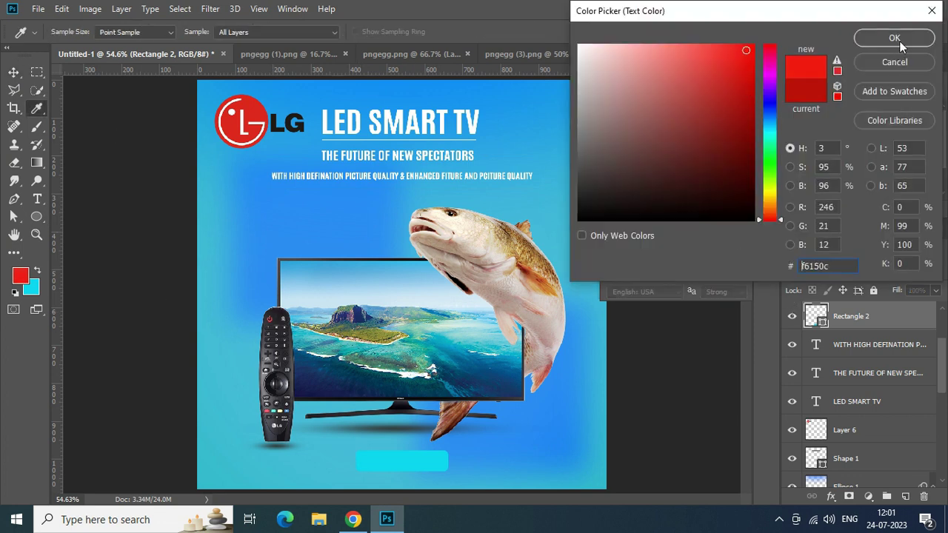
click(897, 38)
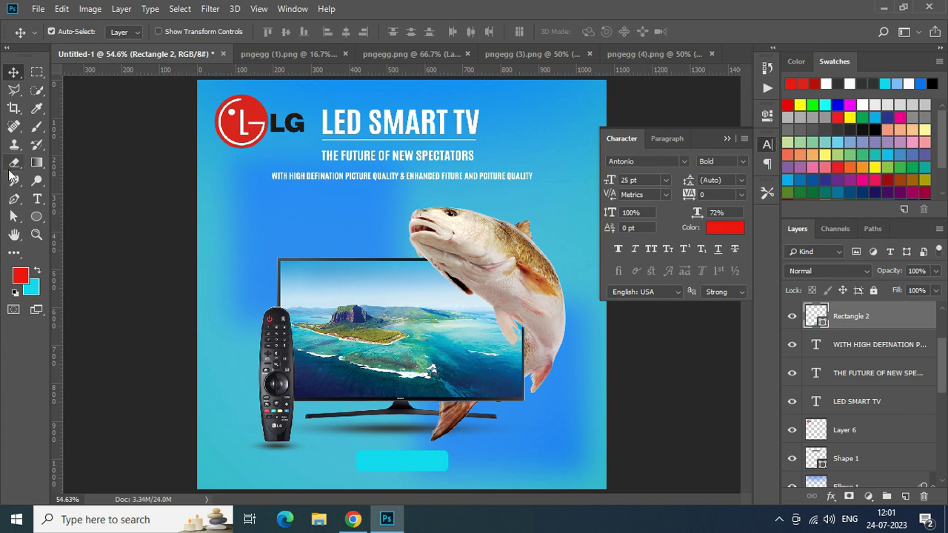
- Add the text "Shop Now" in Antonio Bold 25 pt on the empty background above the television
click(37, 198)
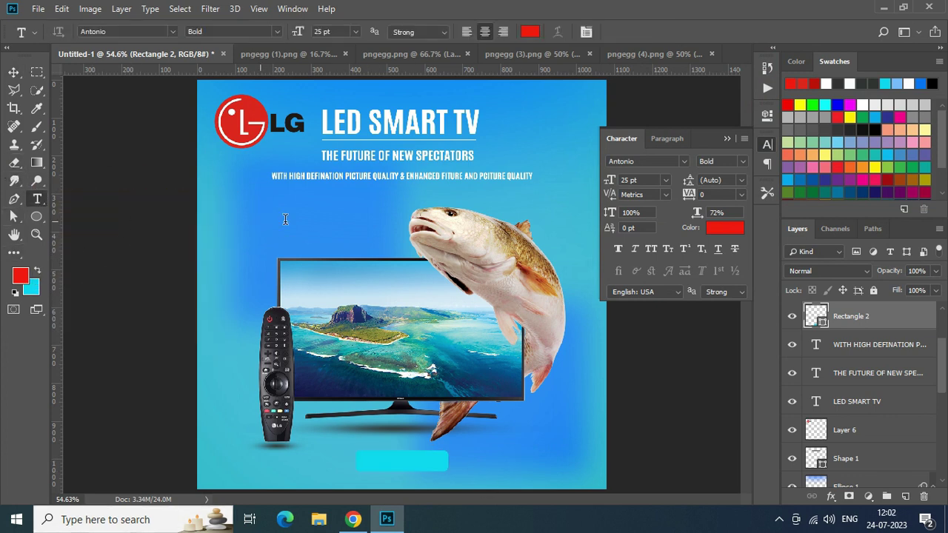
click(260, 217)
text(Now)
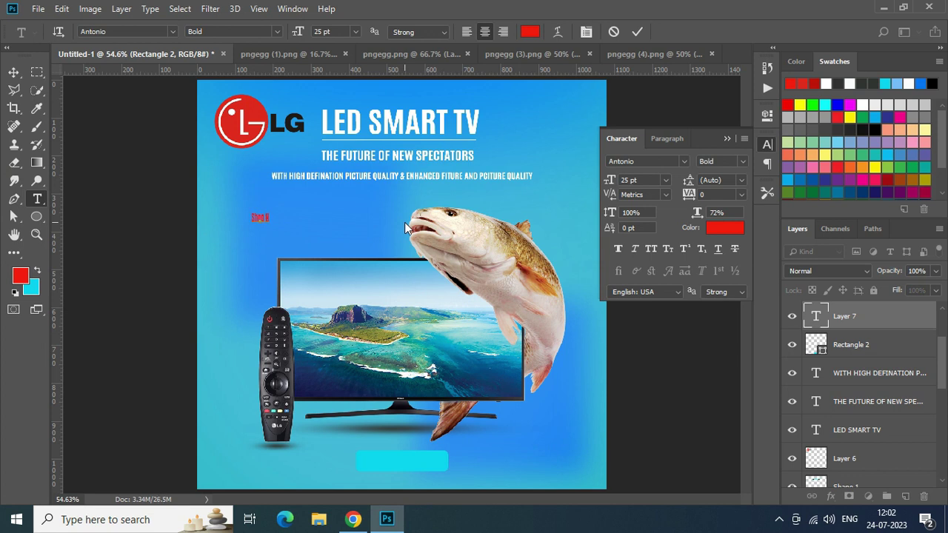
- Colour the whole "Shop Now" text white and commit the text edit
key(ctrl+a)
click(529, 31)
click(588, 40)
click(893, 37)
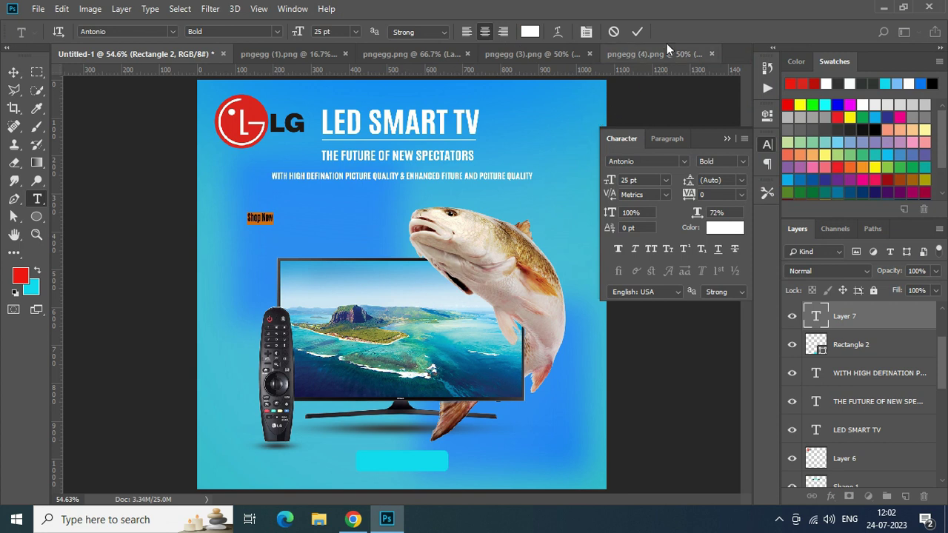
click(637, 31)
- Enlarge the "Shop Now" text to about 37.91 pt, centre it on the cyan button and collapse the character settings
key(ctrl+t)
drag(275, 223, 400, 465)
key(Return)
click(13, 72)
key(Left)
key(Left)
key(Left)
key(Left)
key(Left)
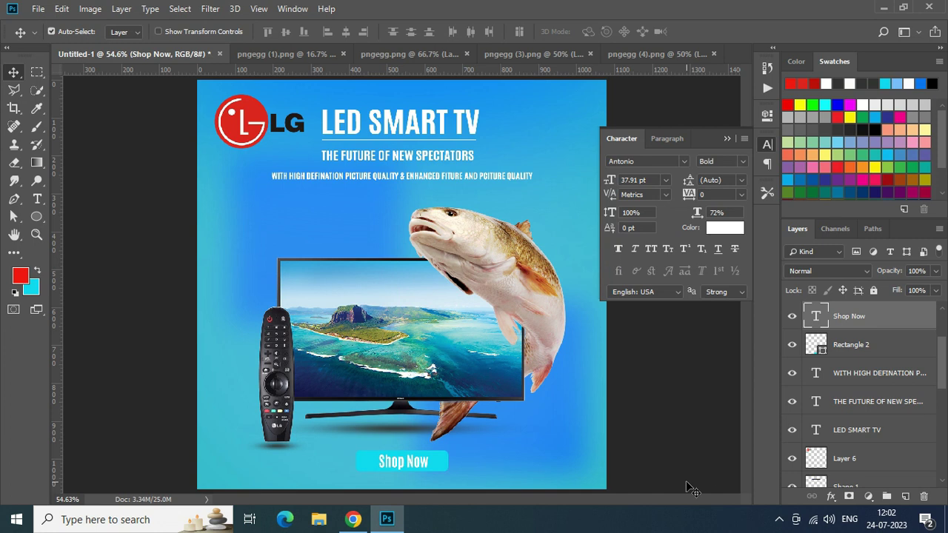
click(727, 140)
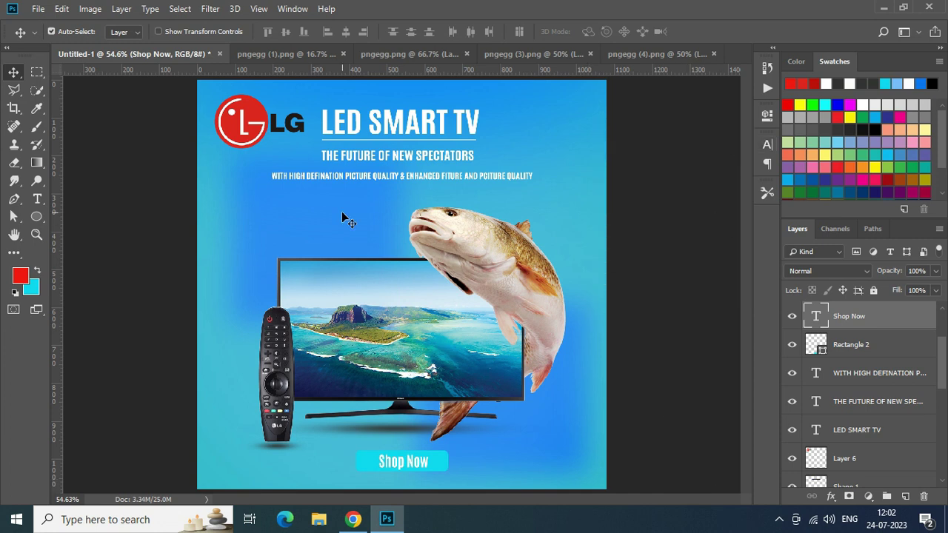